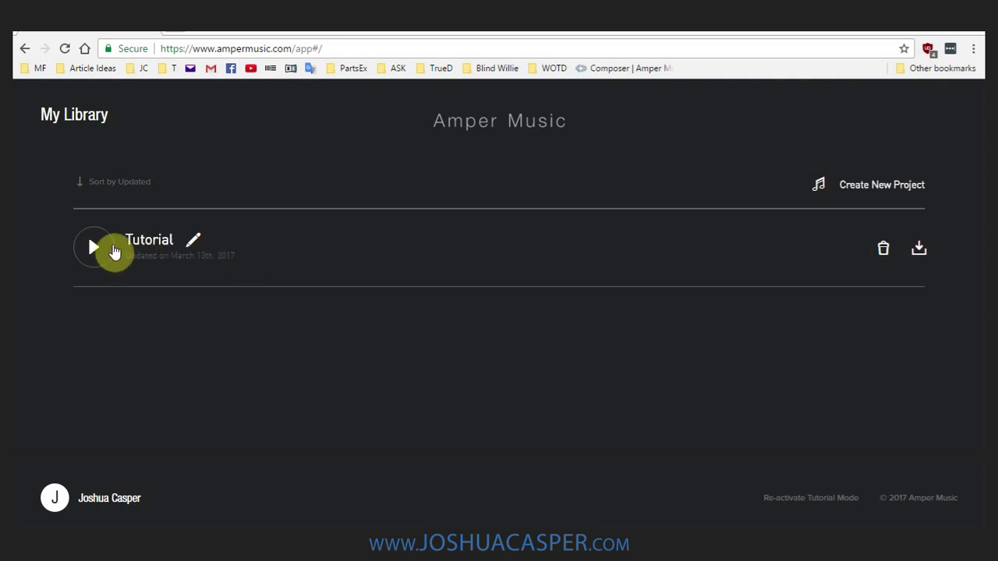
- Open the Tutorial project and play the previous version of its music without rendering the edits
left_click(158, 245)
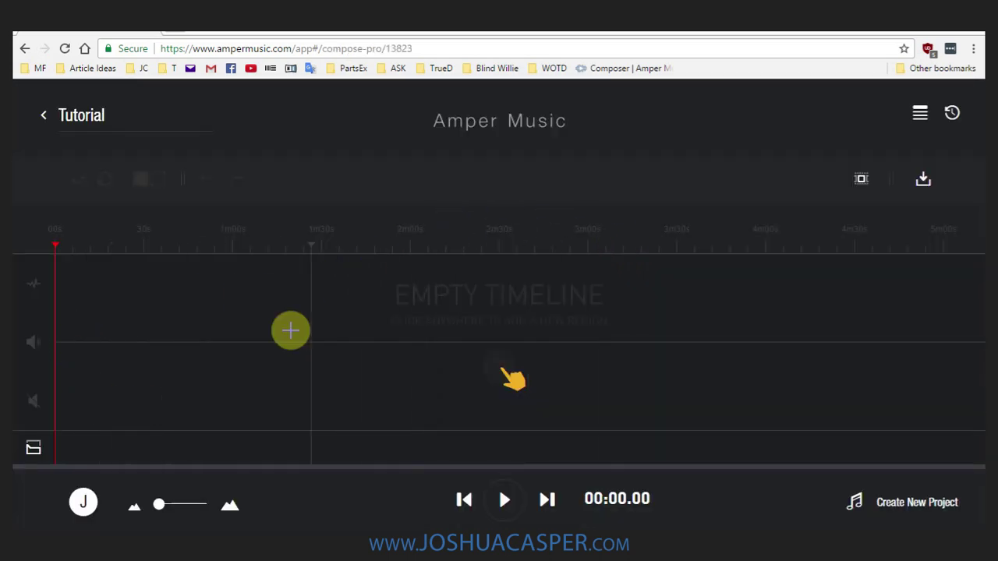
left_click(492, 273)
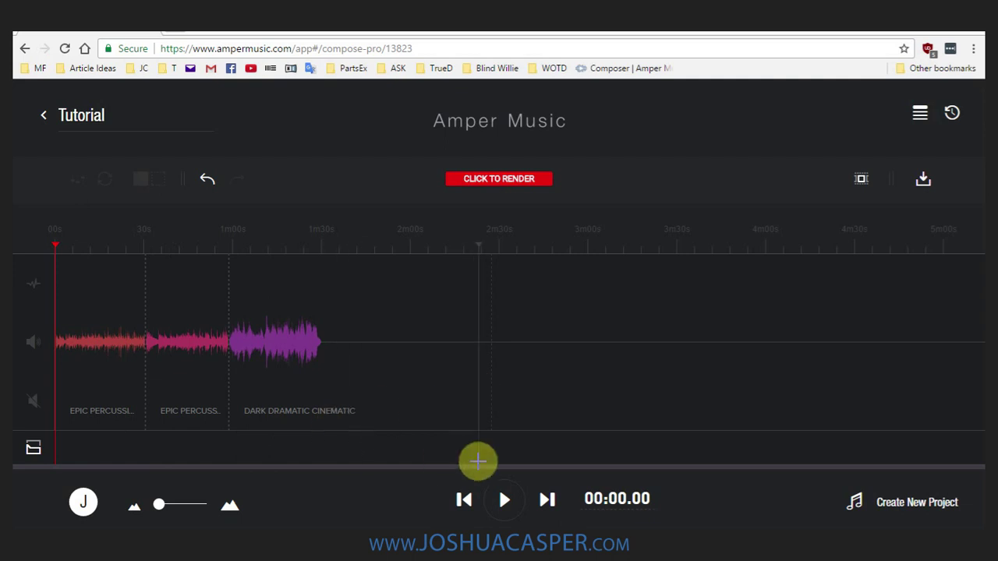
left_click(505, 499)
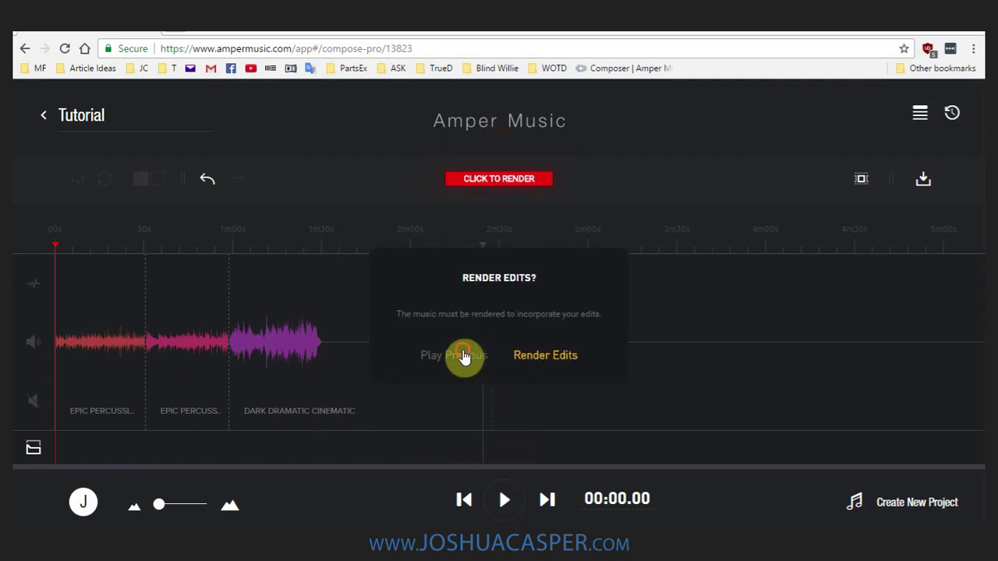
left_click(463, 357)
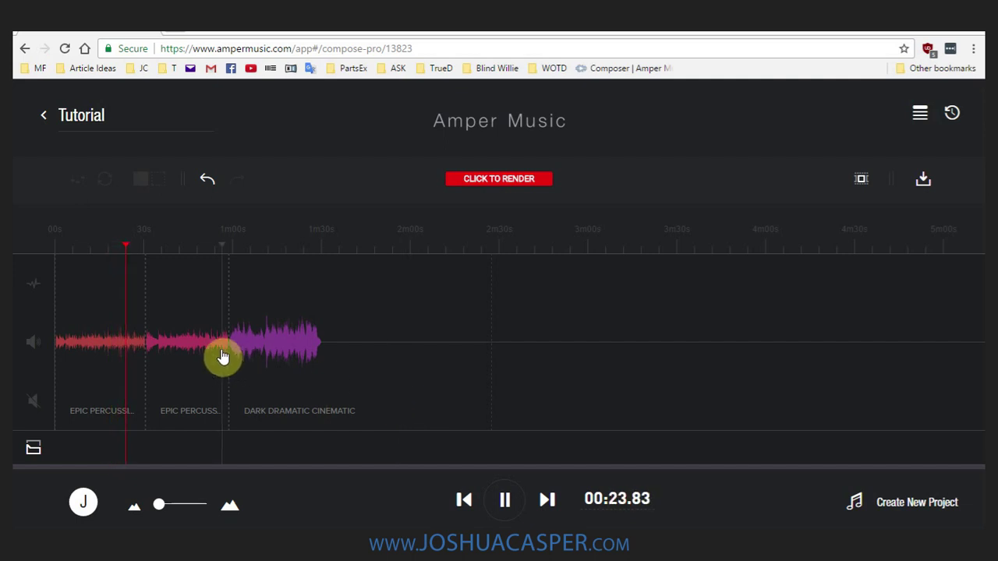
- Sample the second and third regions by selecting the middle region and jumping playback forward through both
left_click(189, 408)
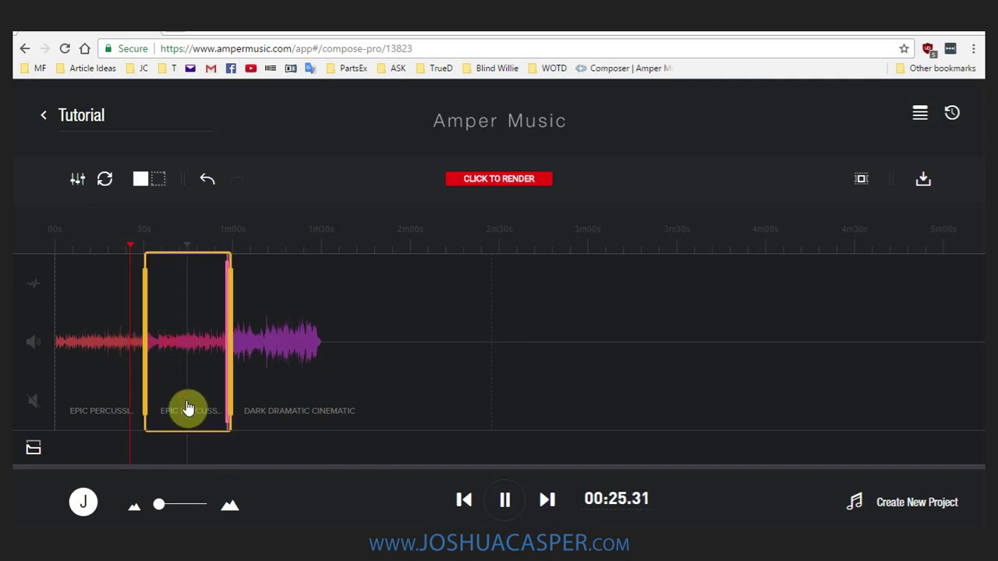
left_click(161, 238)
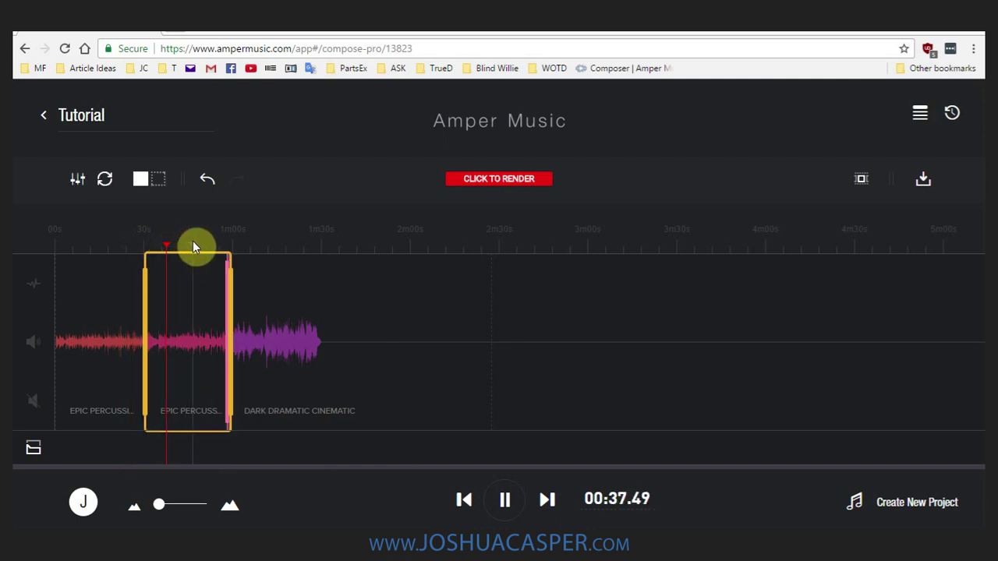
left_click(194, 241)
left_click(217, 242)
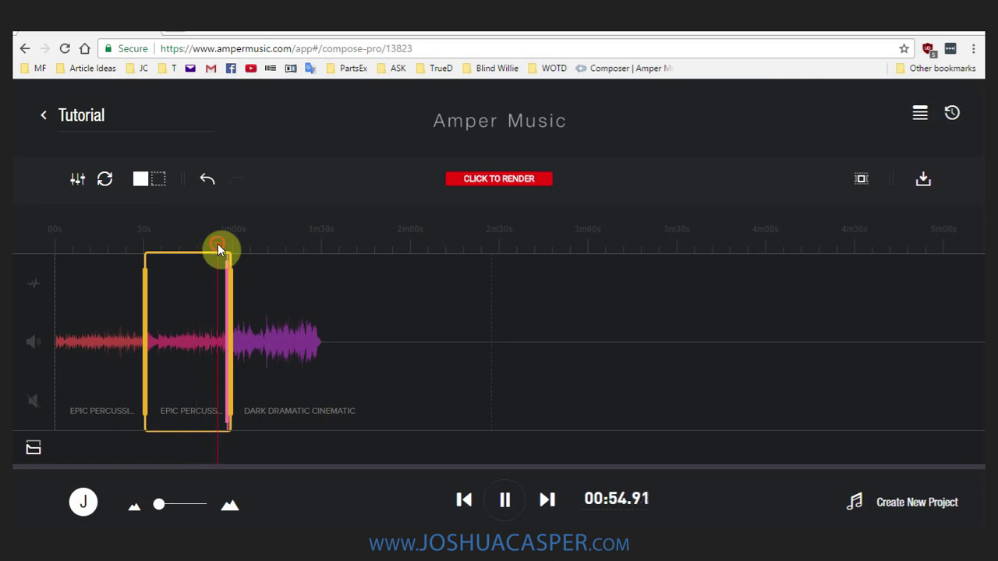
left_click(242, 244)
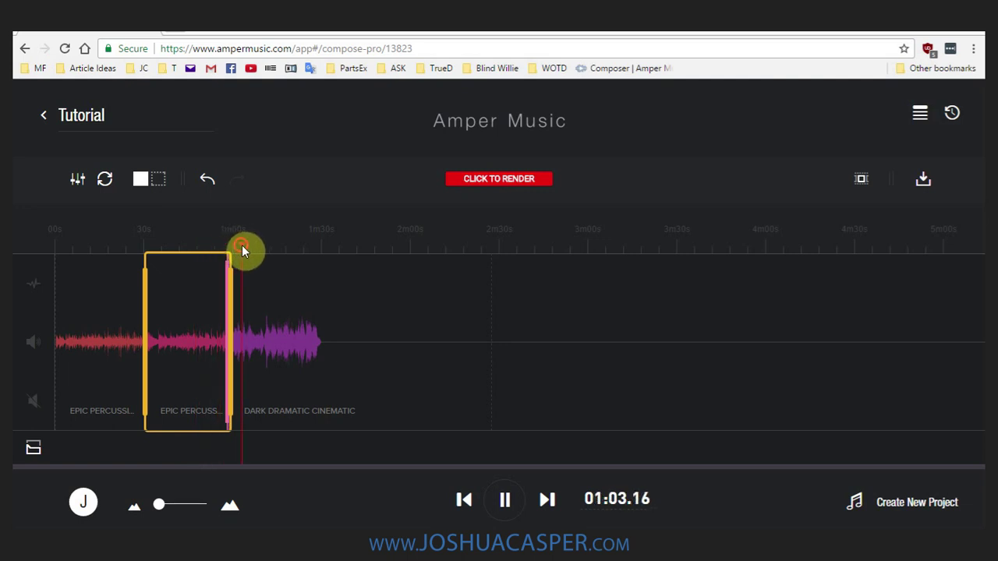
left_click(284, 248)
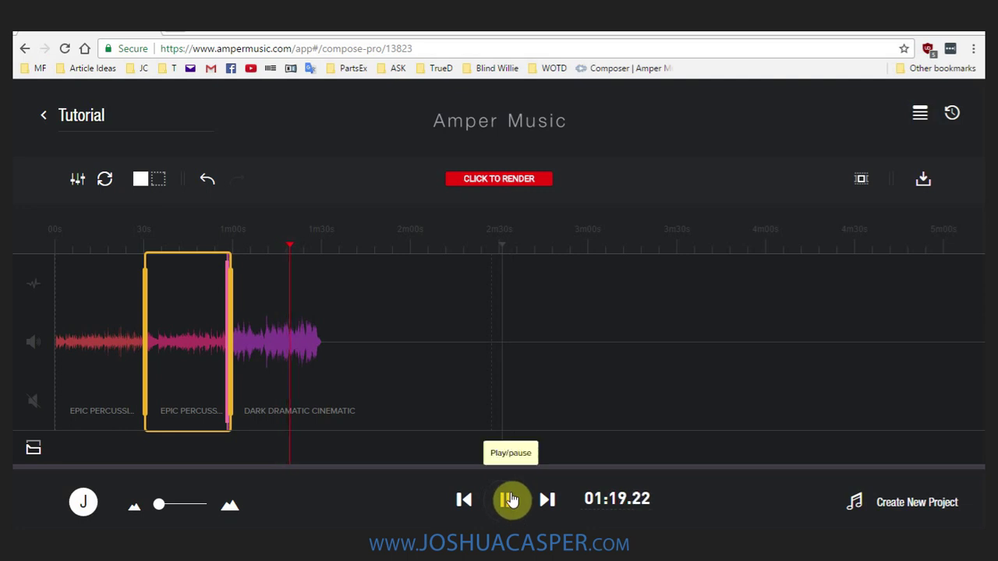
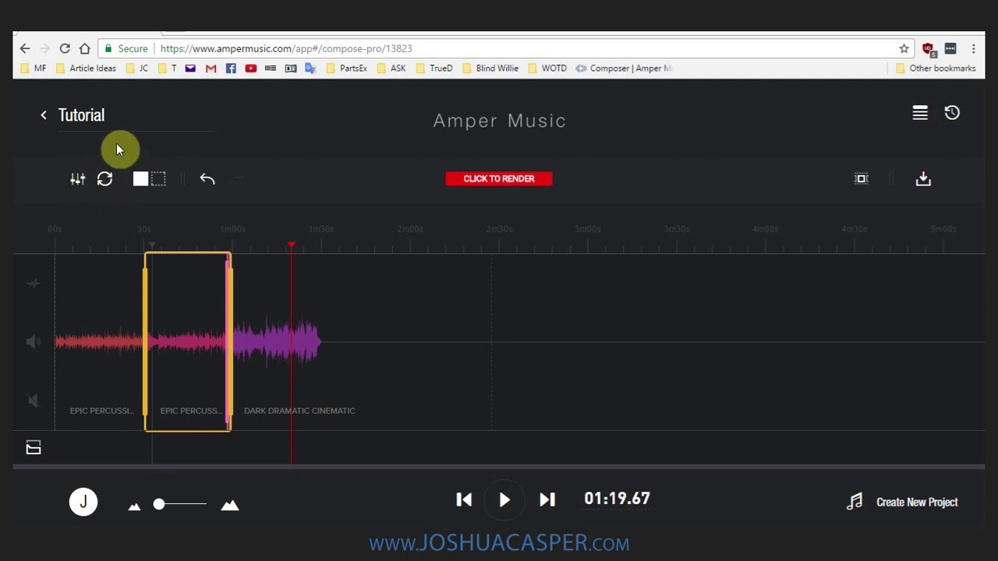
- Create a new Pro project and add a music region about 30 seconds long at the start of its timeline
left_click(43, 116)
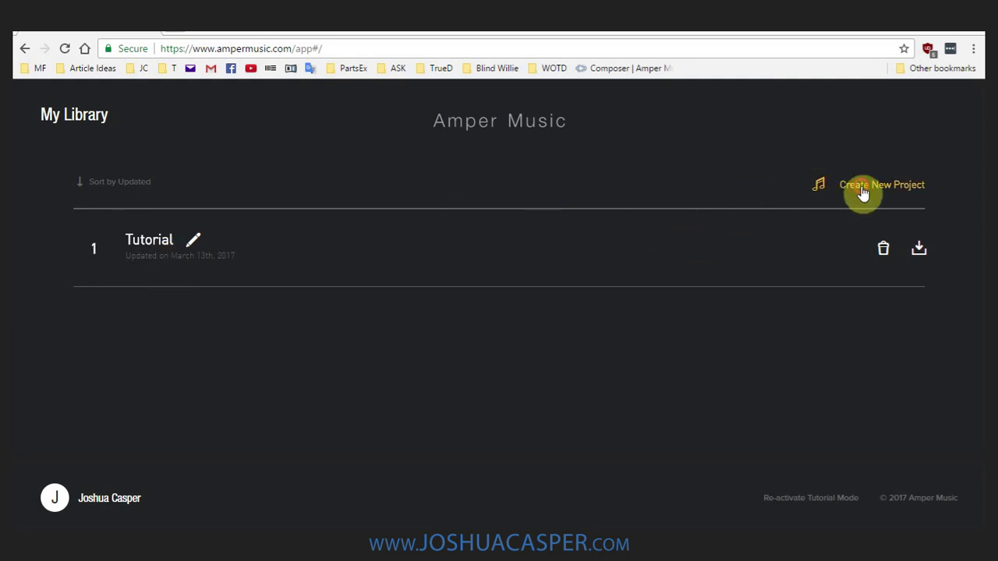
left_click(862, 194)
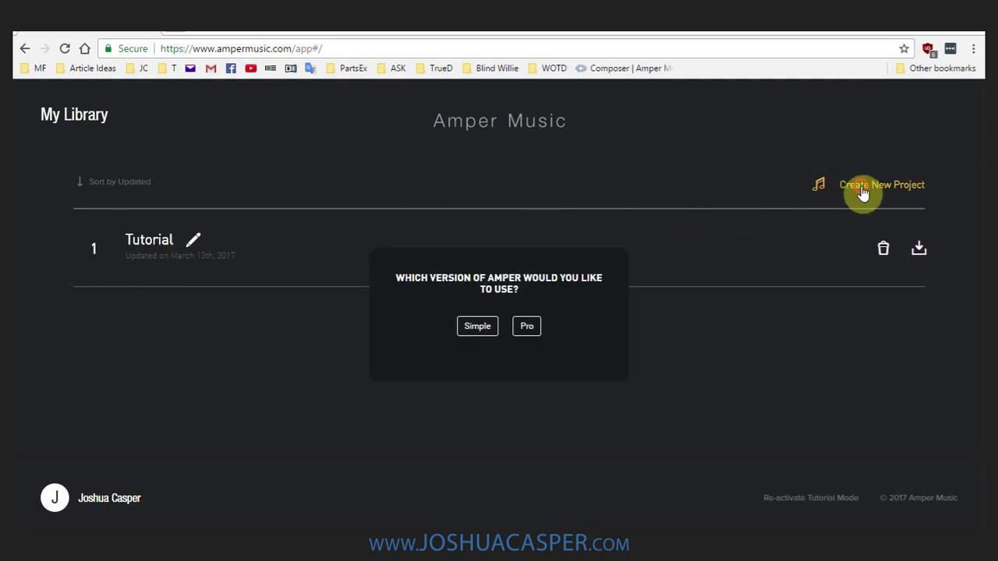
left_click(525, 330)
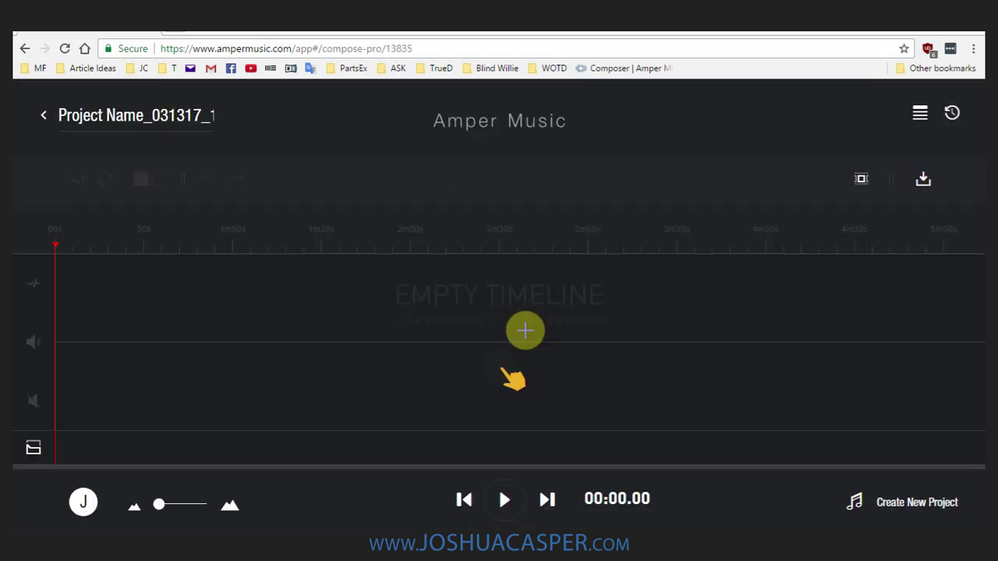
left_click(80, 295)
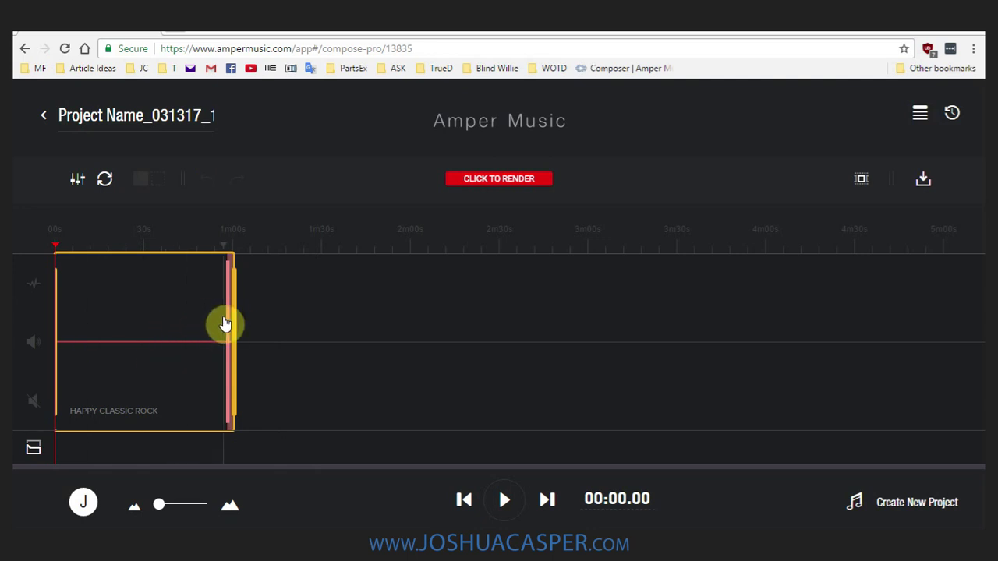
left_click_drag(233, 318, 141, 309)
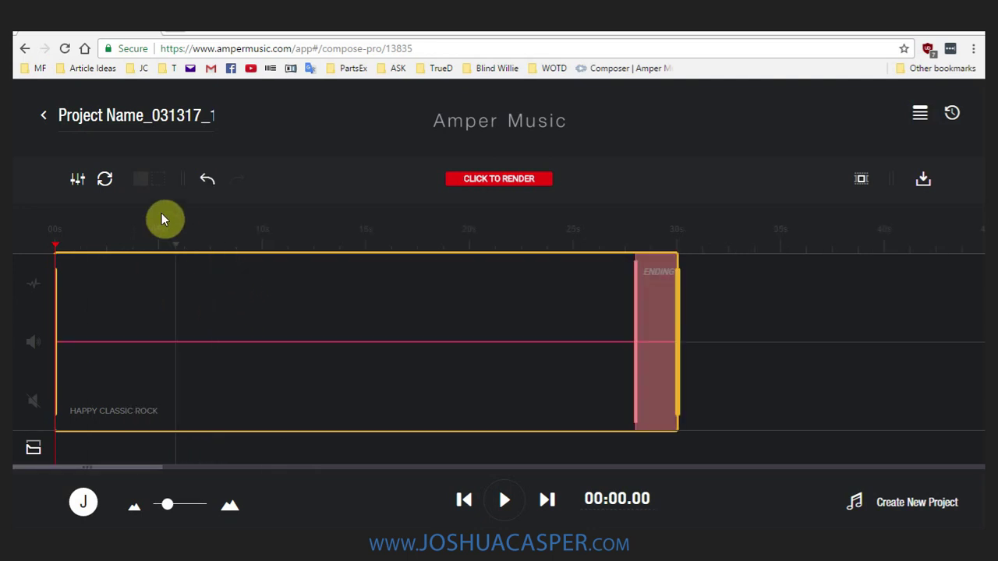
- Change the region's style to 90's Pop and its mood to Exciting
left_click(80, 181)
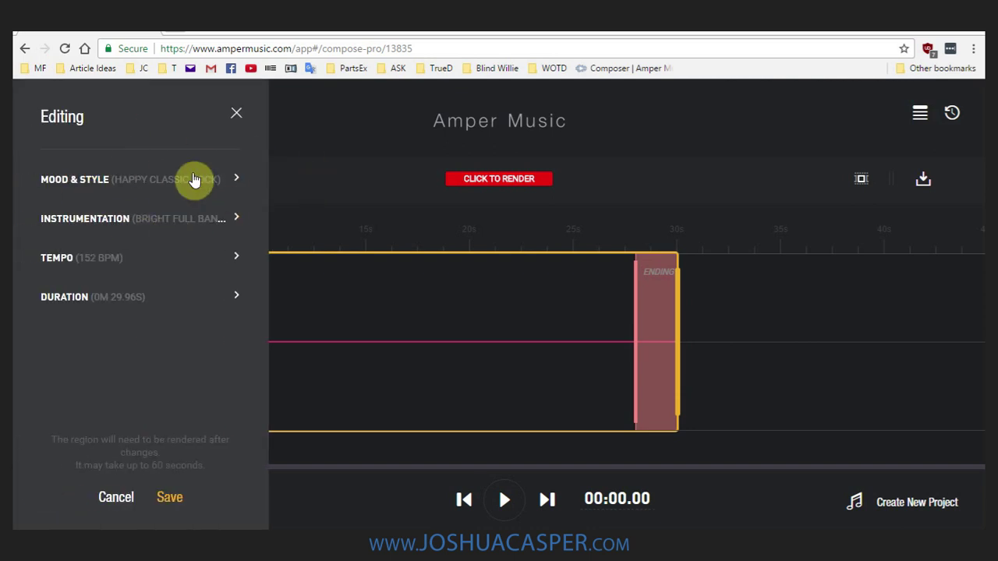
left_click(172, 188)
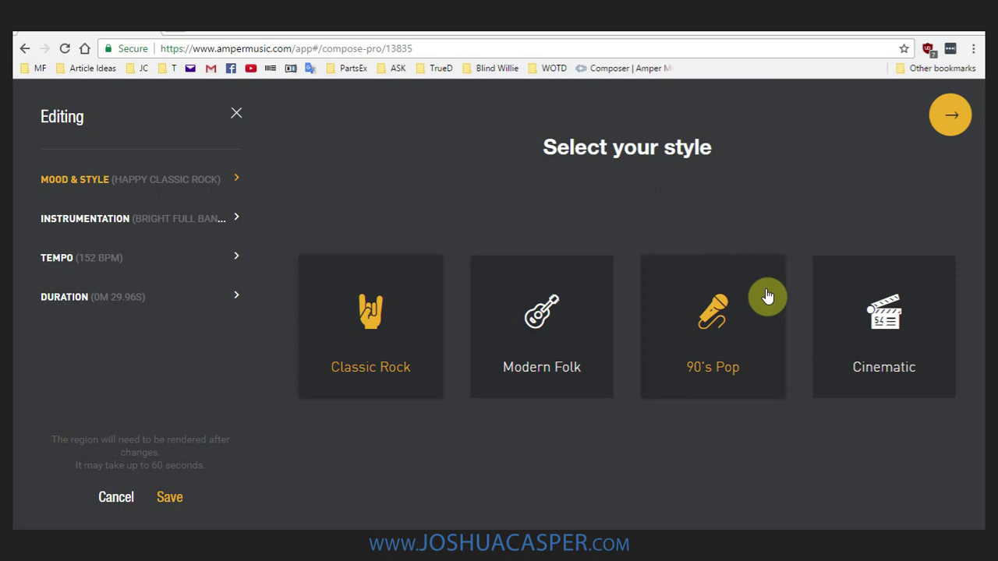
left_click(712, 321)
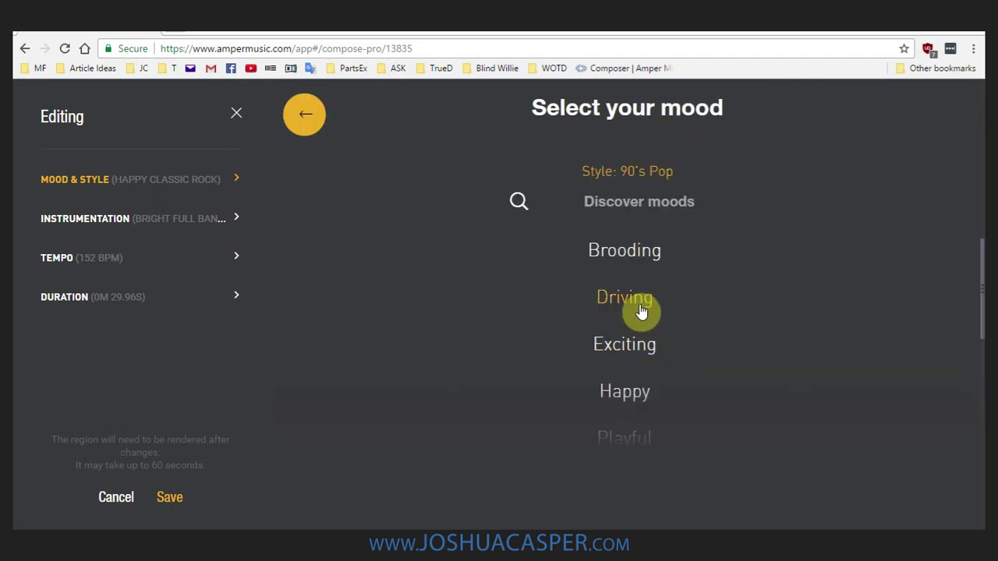
left_click(626, 345)
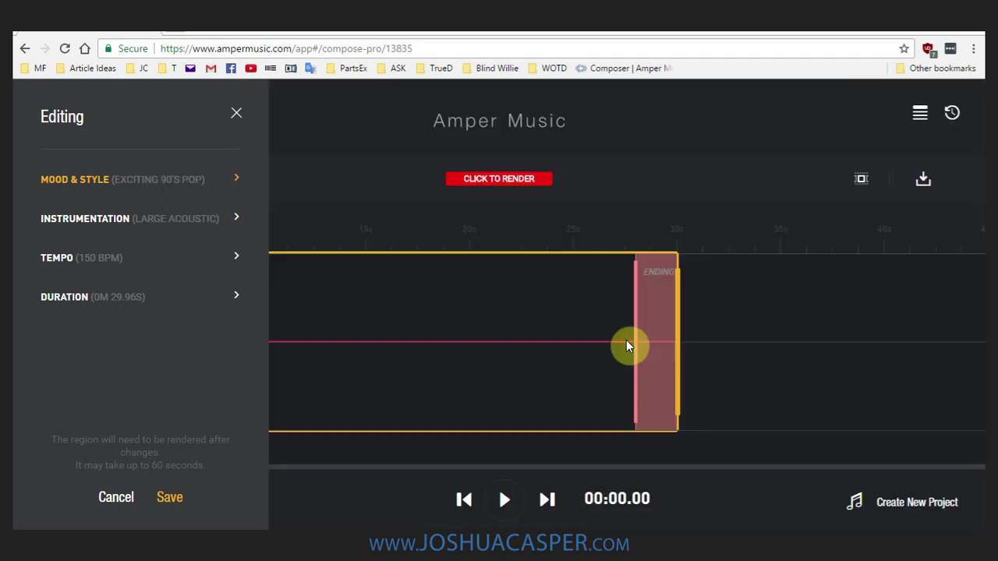
- Remove the tight 5-string electric bass from the region's instrumentation
left_click(106, 224)
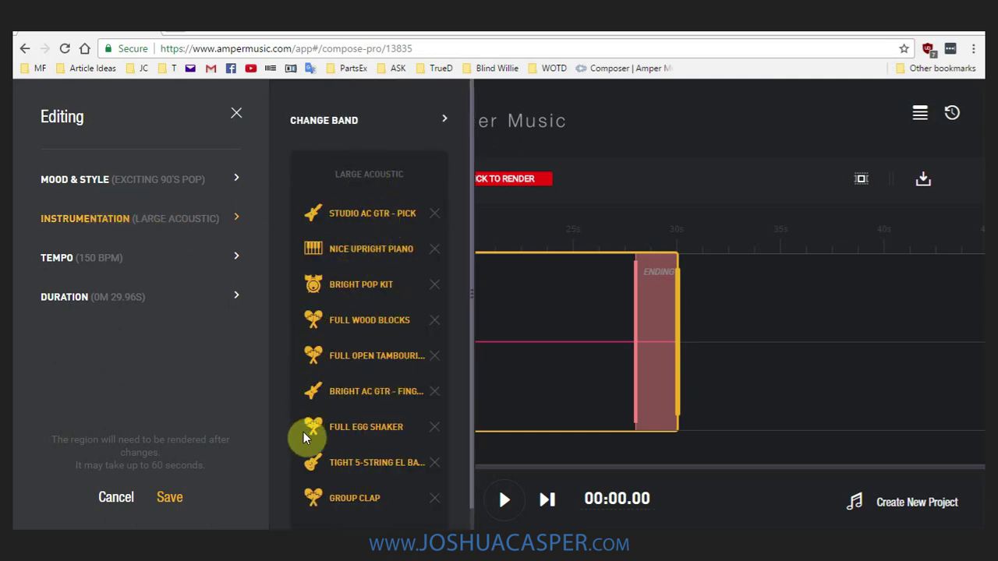
left_click(434, 463)
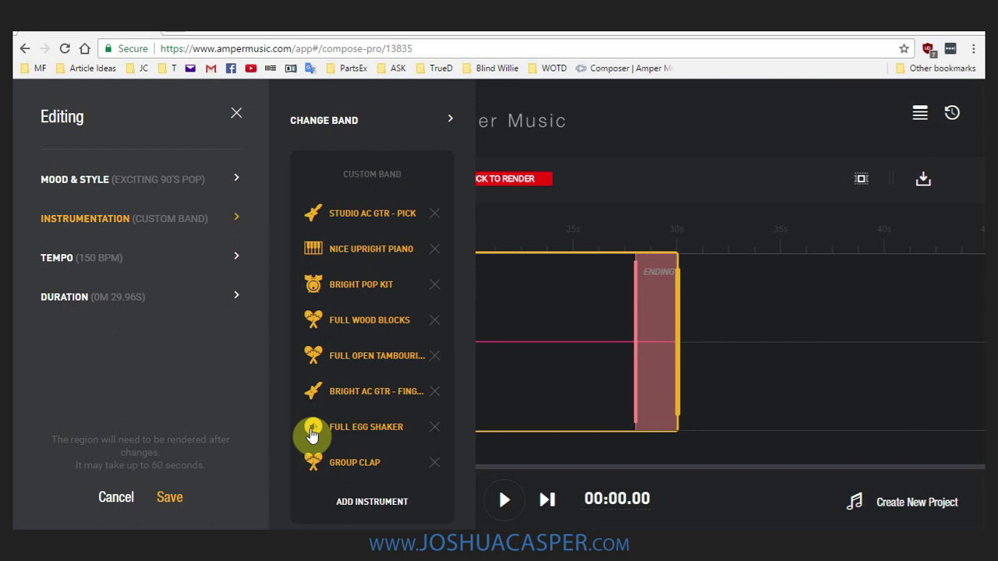
- Replace the region's band with Old Pop and open the instrument categories for adding an instrument
left_click(329, 125)
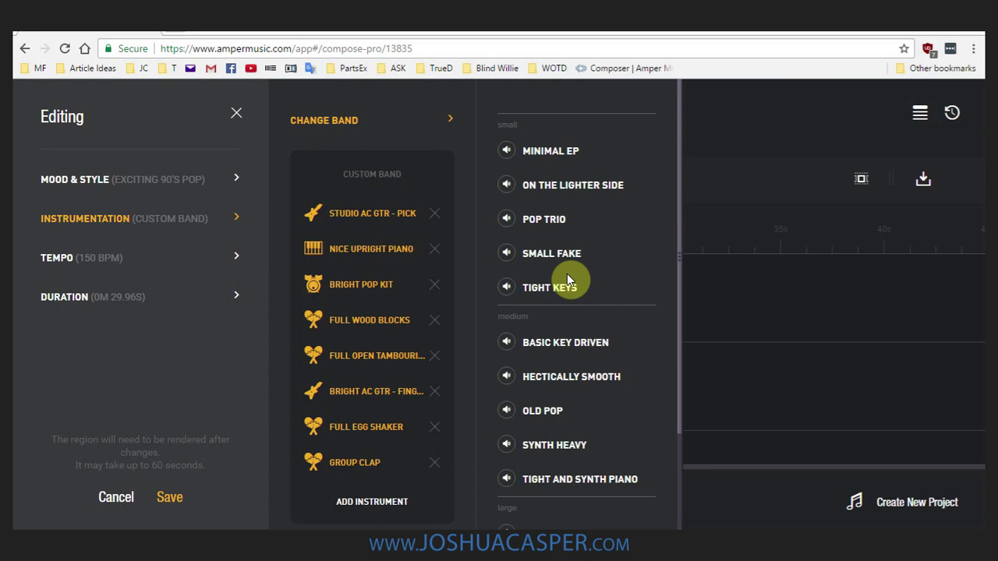
scroll(599, 437, "down", 2)
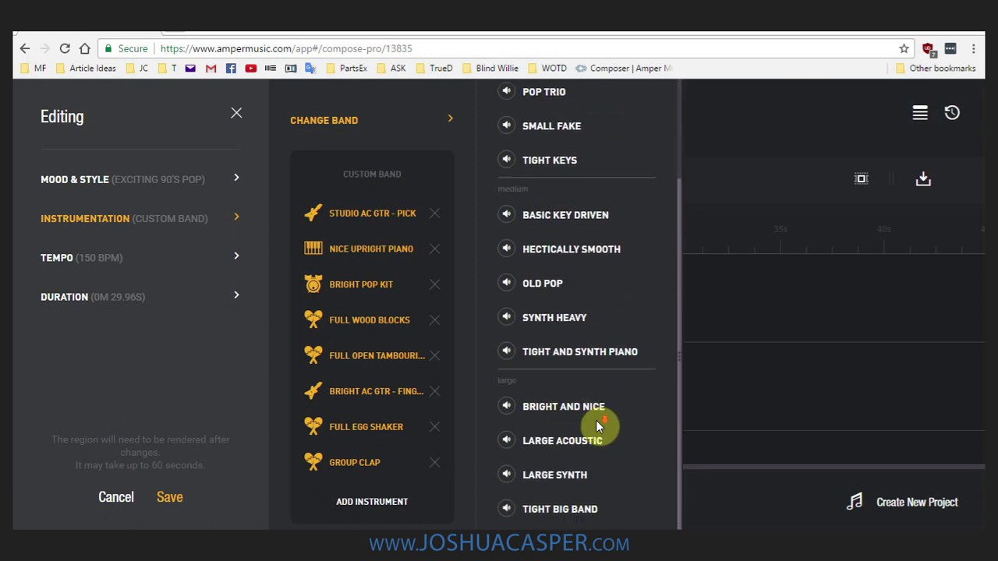
left_click(542, 285)
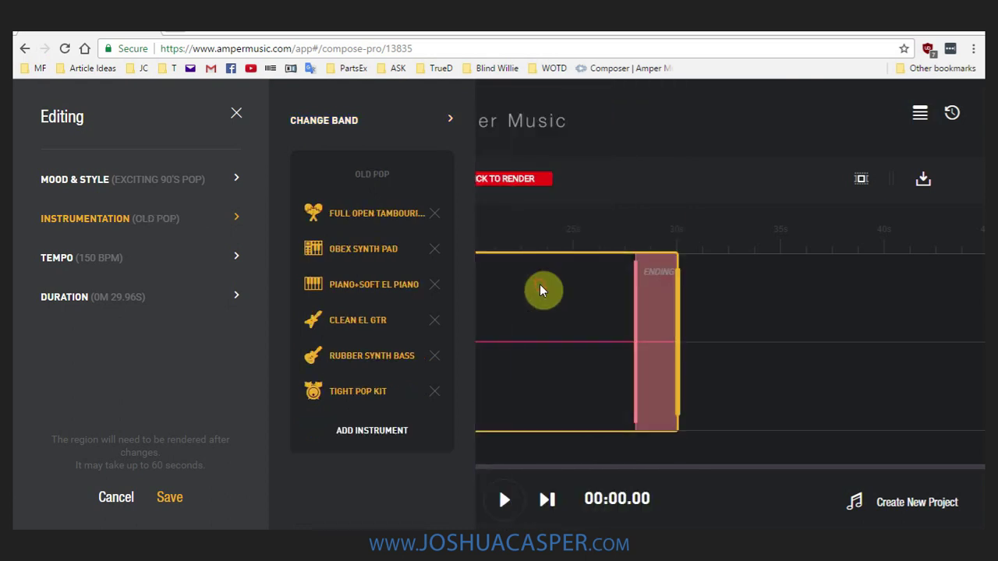
left_click(373, 433)
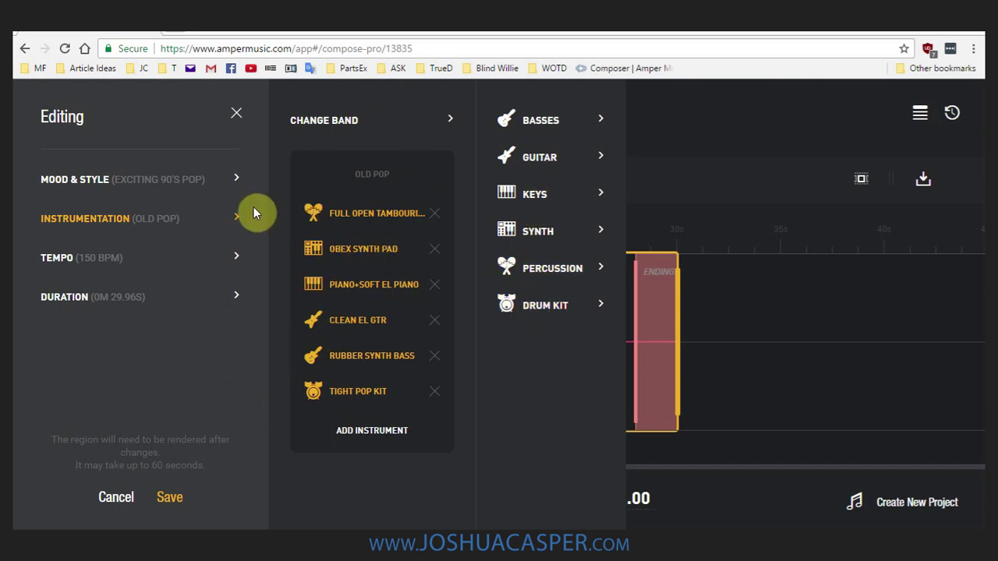
- Set the region's tempo to 128 BPM
left_click(66, 266)
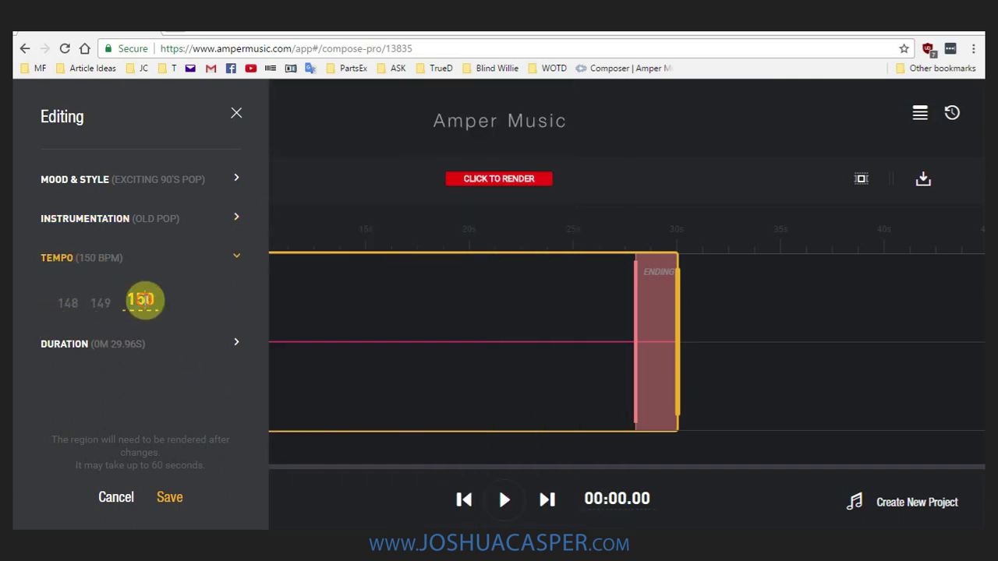
double_click(143, 301)
- Set the region's end time to 00:30.00 and save the region's edited settings
left_click(189, 351)
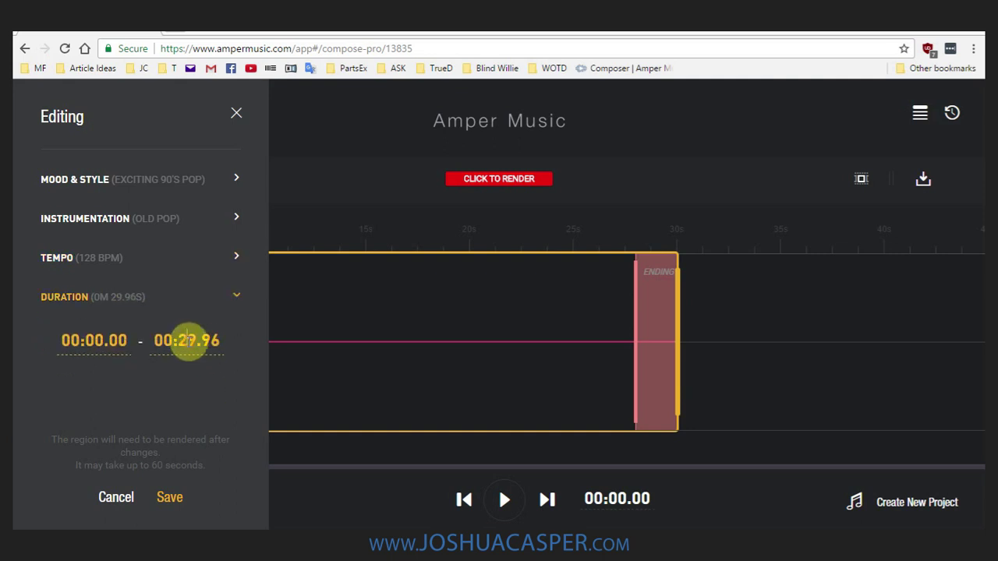
left_click(187, 339)
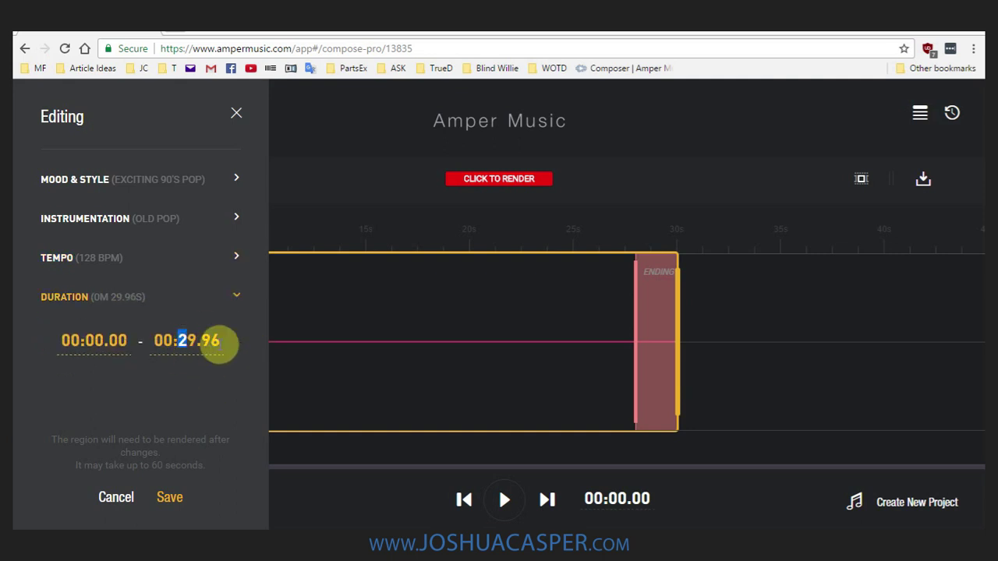
left_click(180, 384)
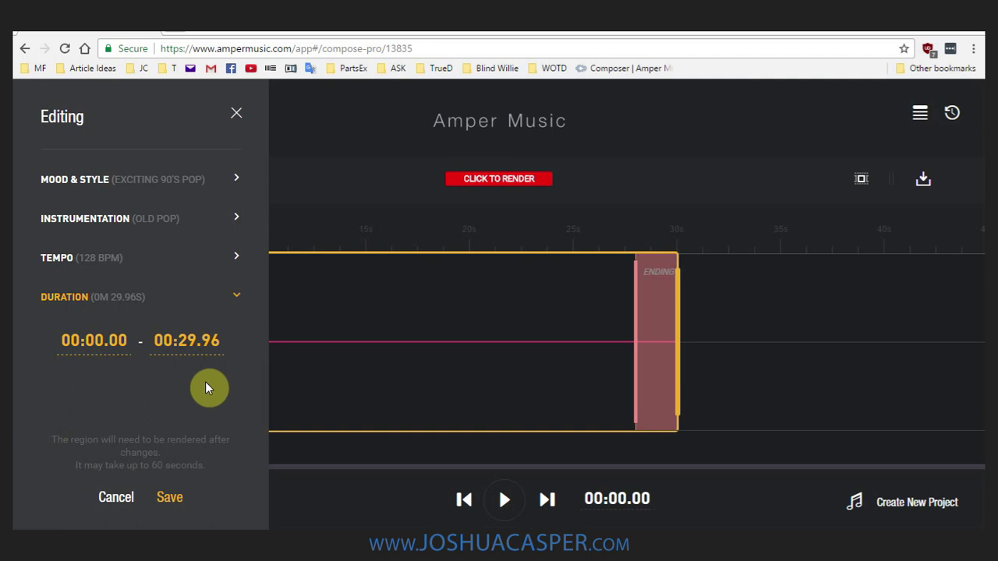
left_click(189, 339)
type("3")
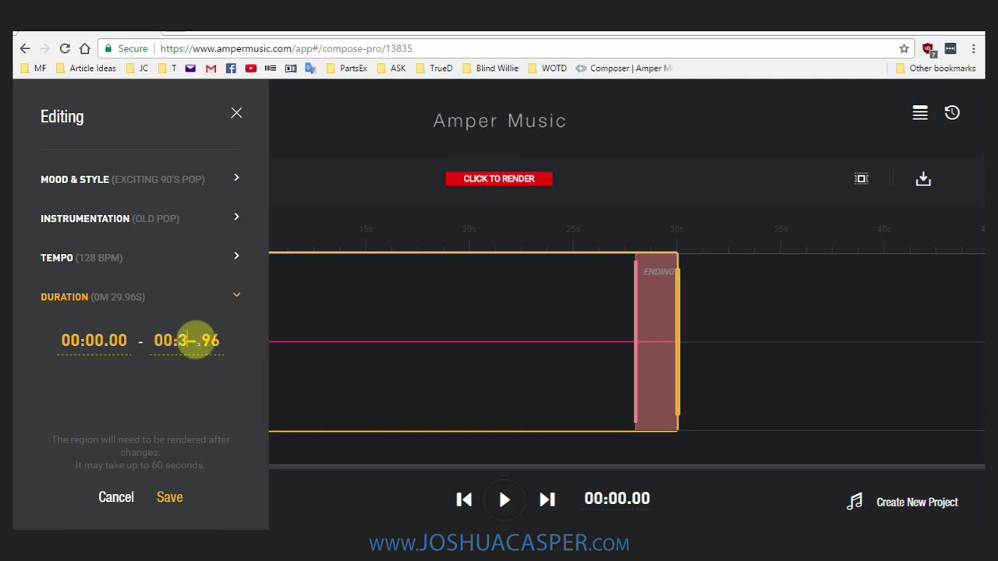
type("0")
left_click_drag(205, 341, 232, 340)
type("00")
left_click(191, 396)
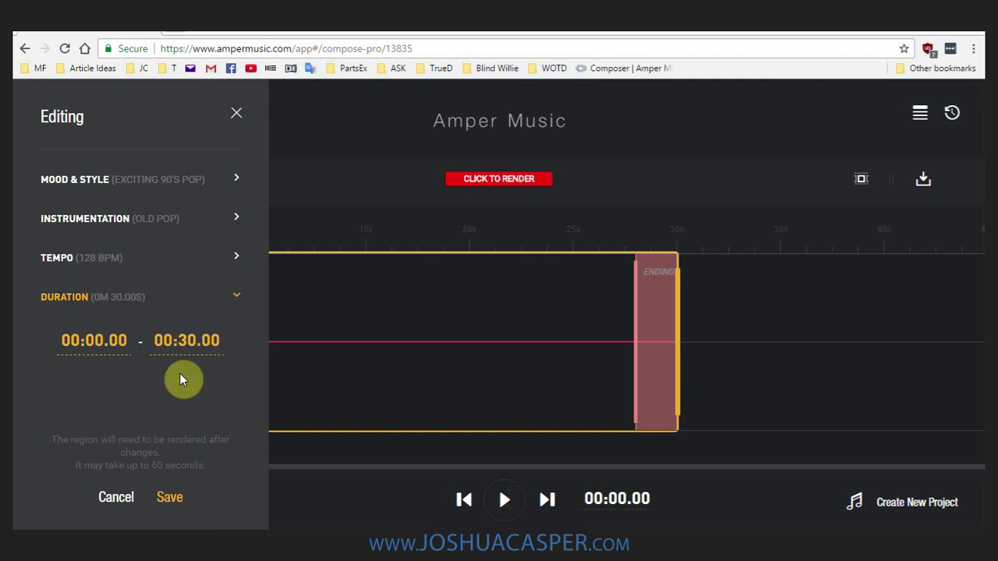
left_click(168, 499)
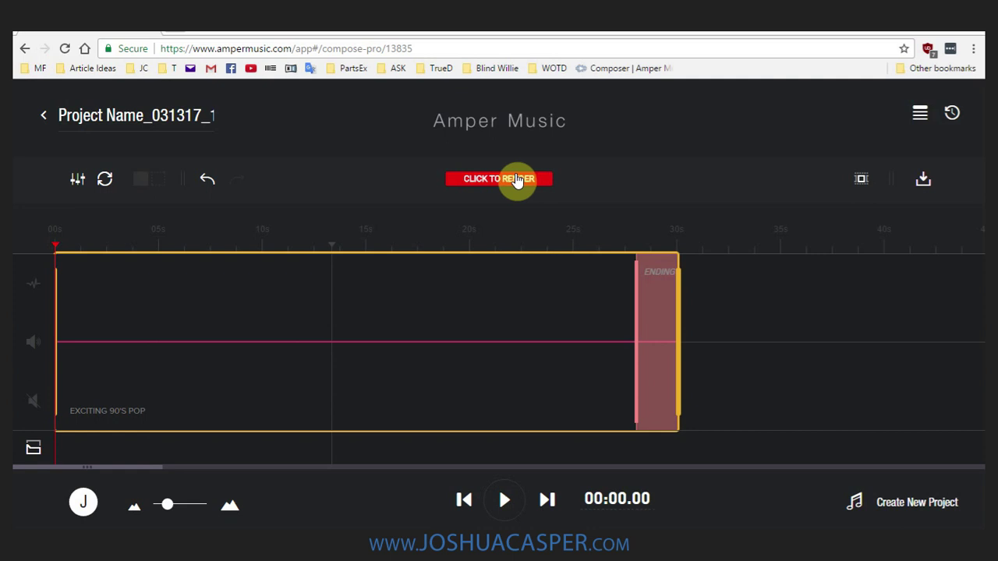
- Render the edited region and play the opening seconds of the result before pausing
left_click(477, 179)
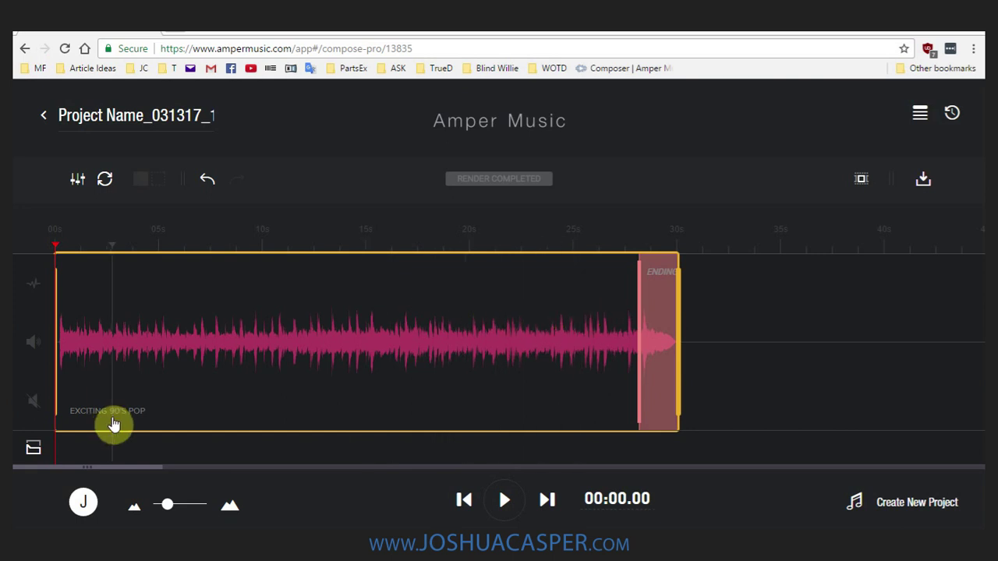
left_click(504, 501)
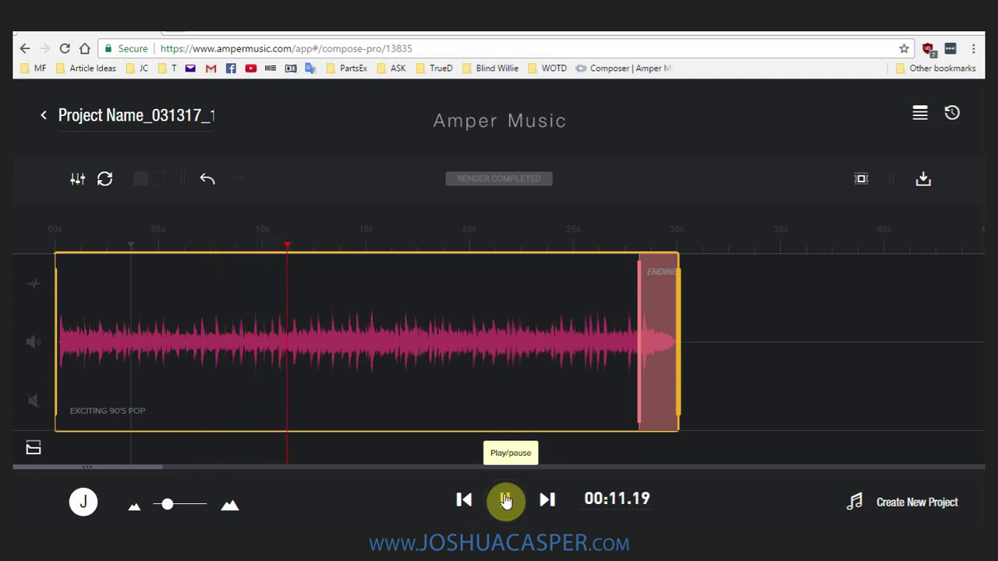
left_click(506, 500)
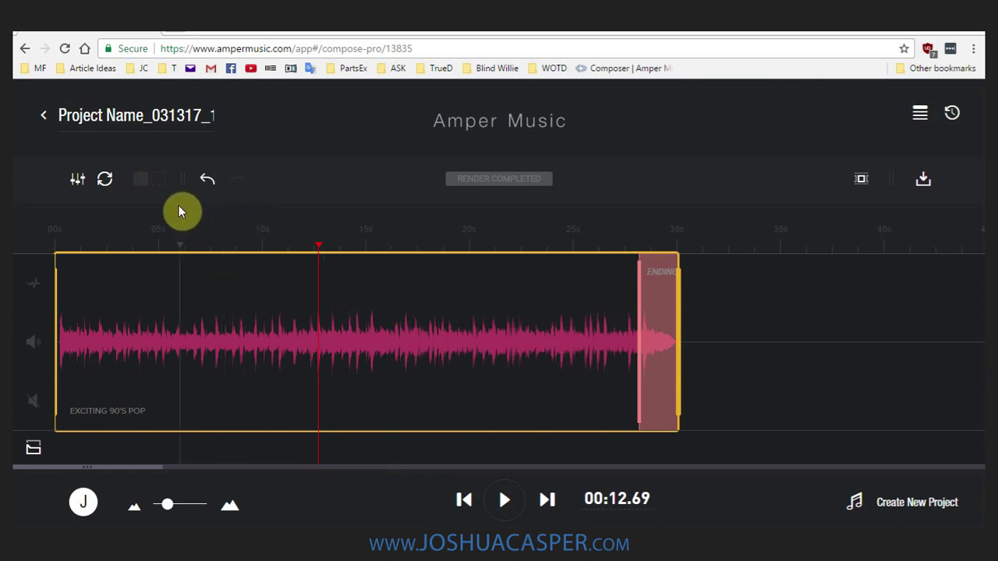
- Change the region's style to Cinematic with the Dark Atmospheric mood
left_click(81, 178)
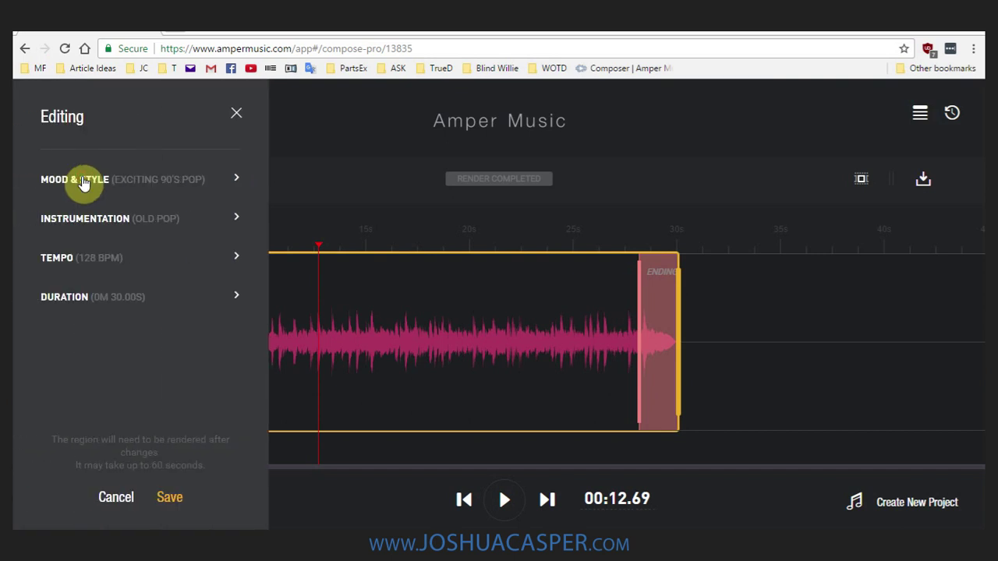
scroll(624, 300, "down", 4)
scroll(644, 306, "up", 5)
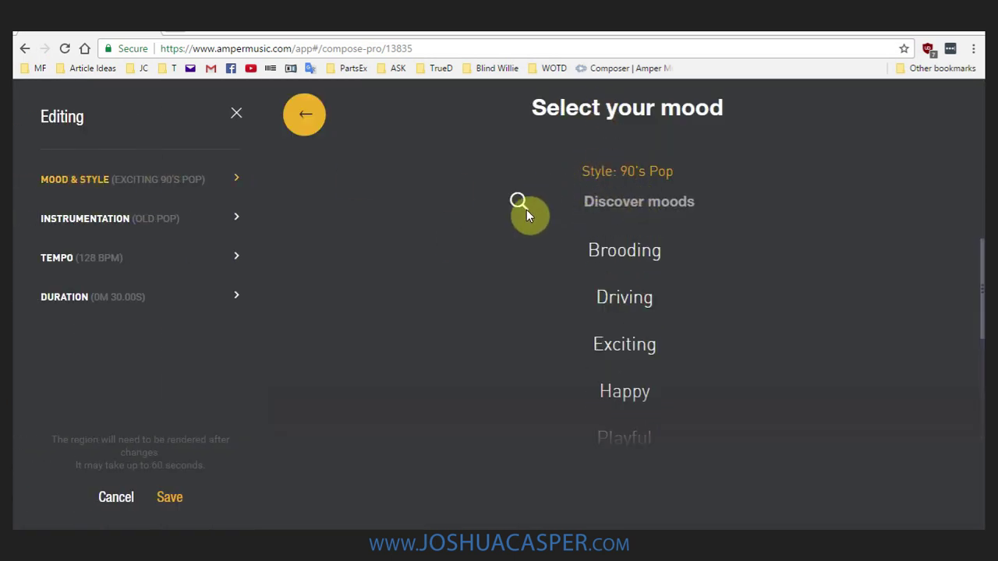
left_click(303, 114)
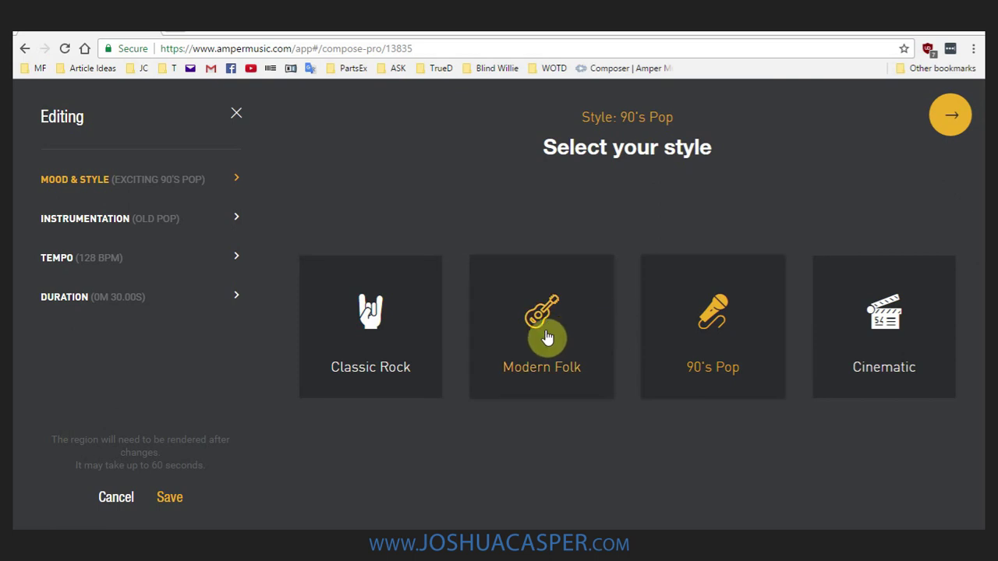
left_click(900, 313)
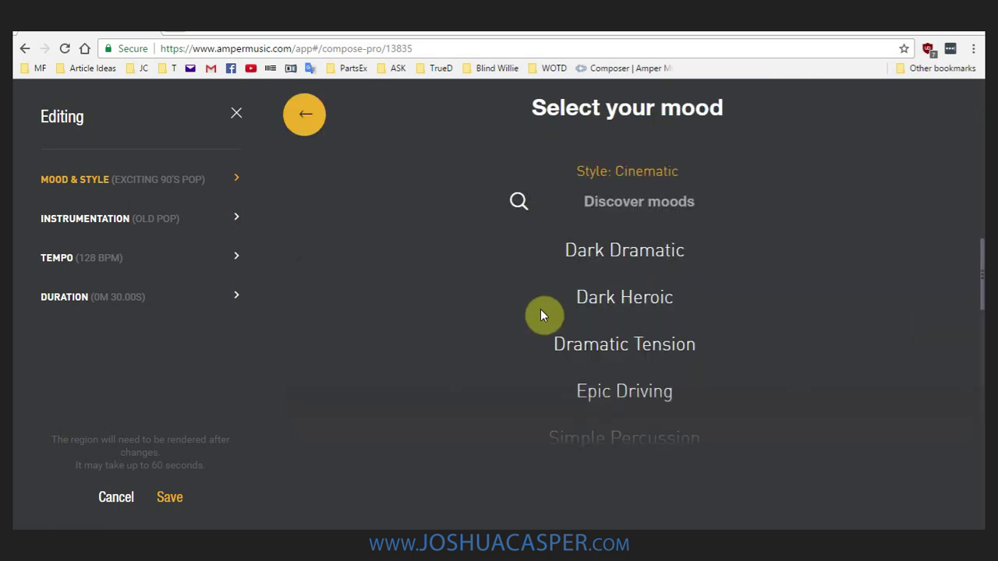
scroll(599, 358, "down", 3)
scroll(597, 364, "down", 3)
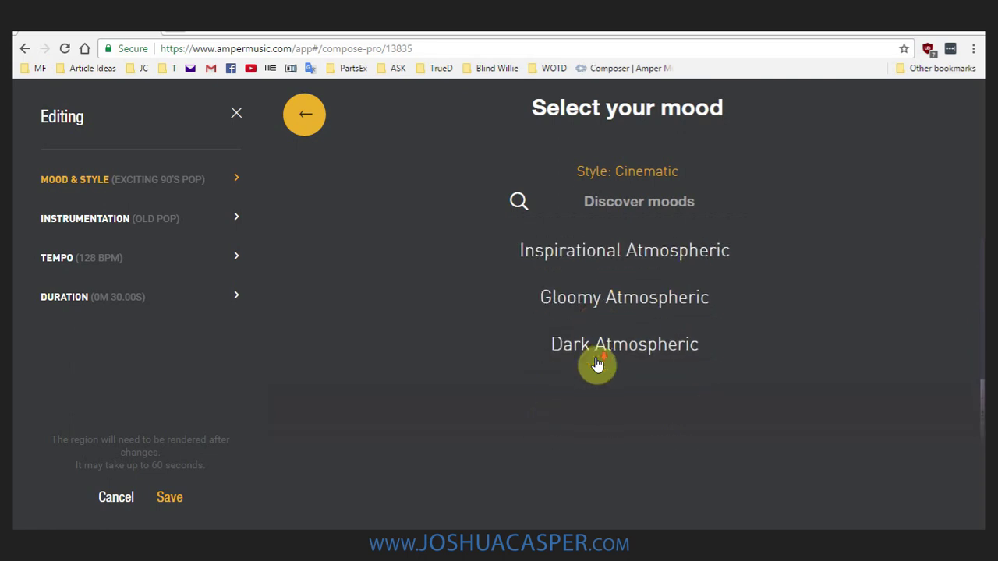
left_click(568, 348)
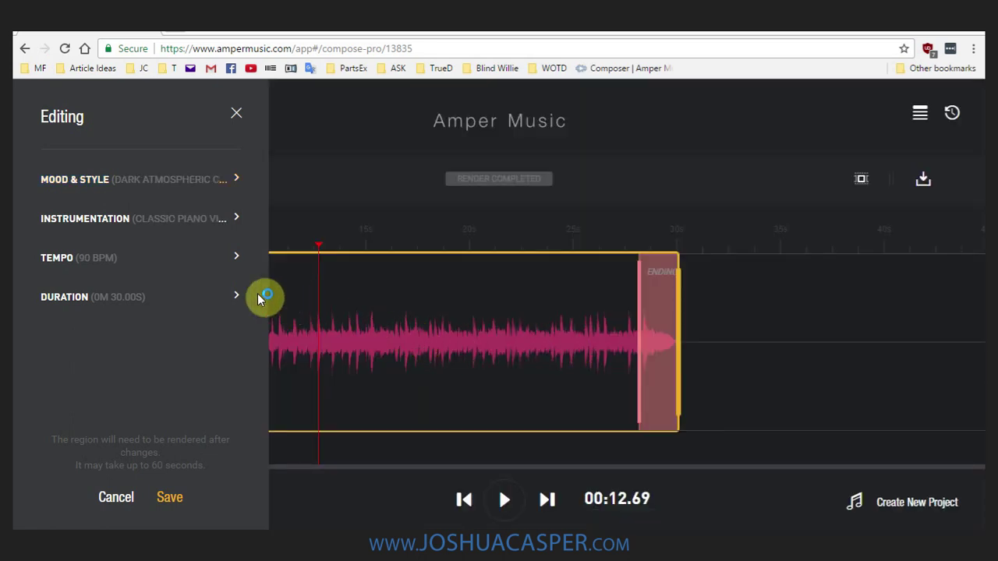
- Replace the region's band with Nothing Is Real and save the region's edited settings
left_click(123, 222)
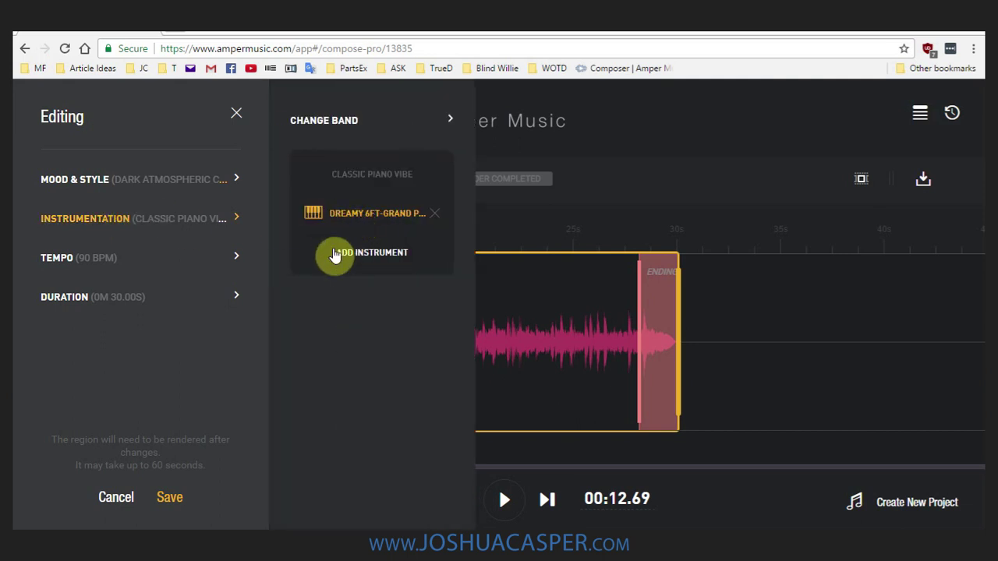
left_click(326, 117)
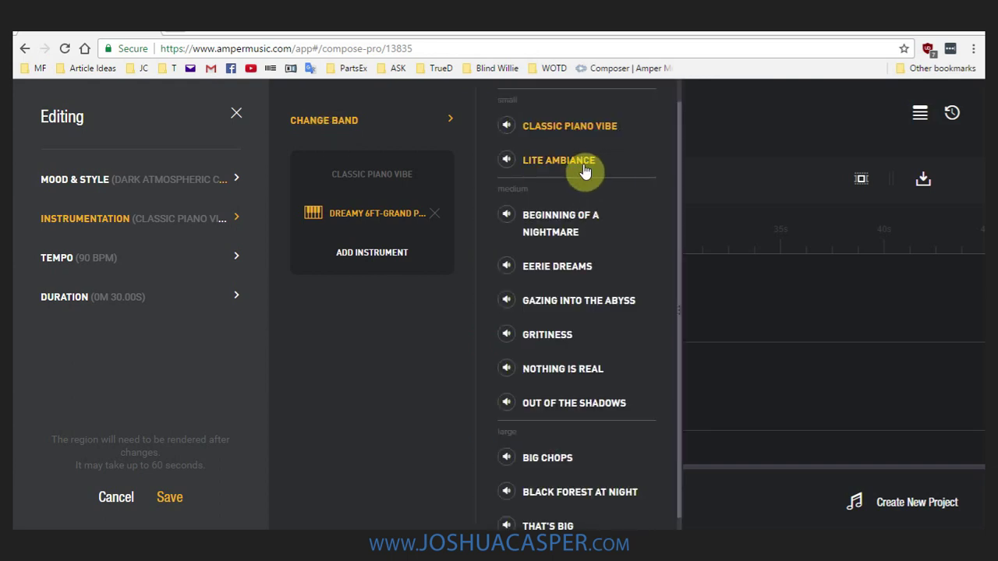
scroll(598, 321, "down", 1)
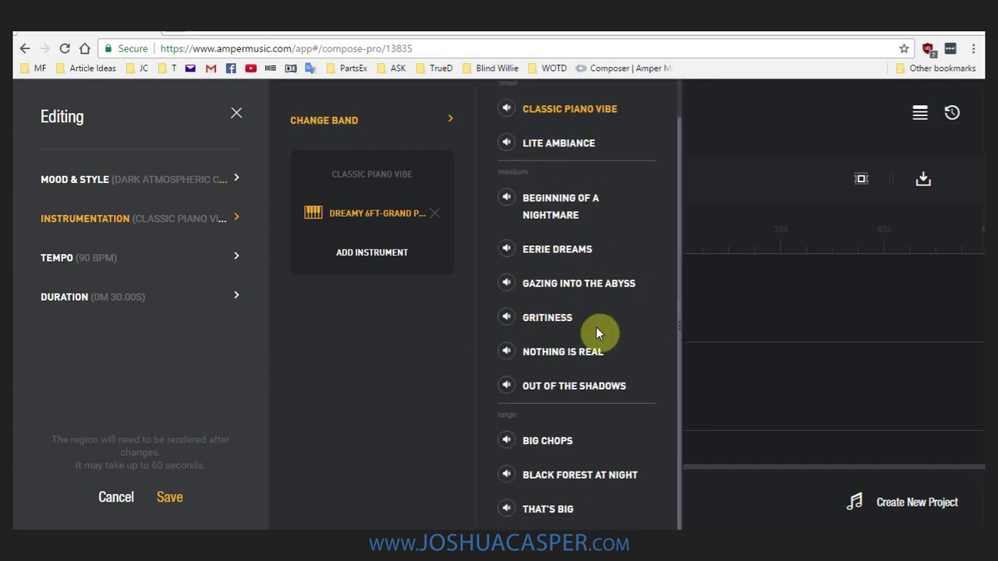
left_click(563, 353)
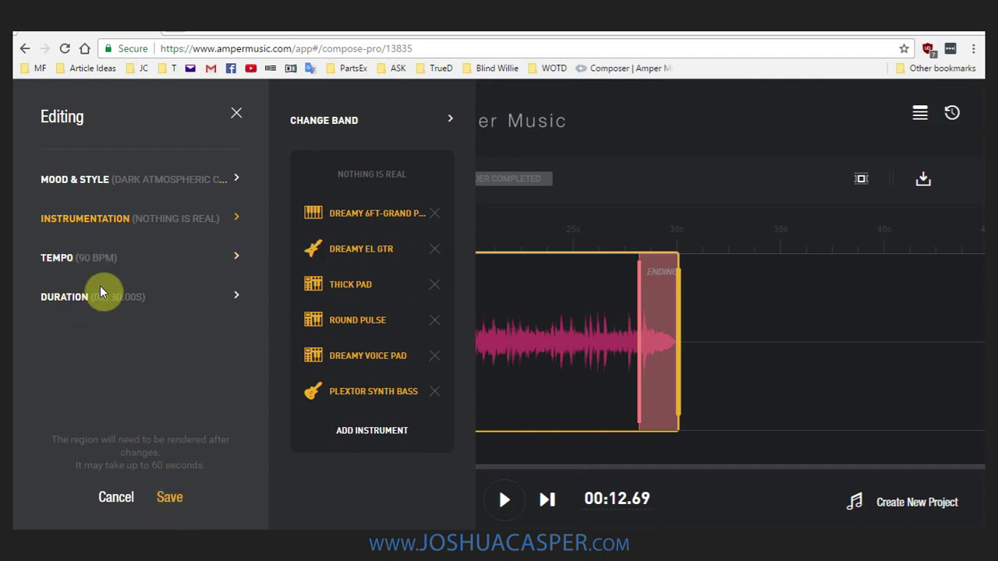
left_click(170, 499)
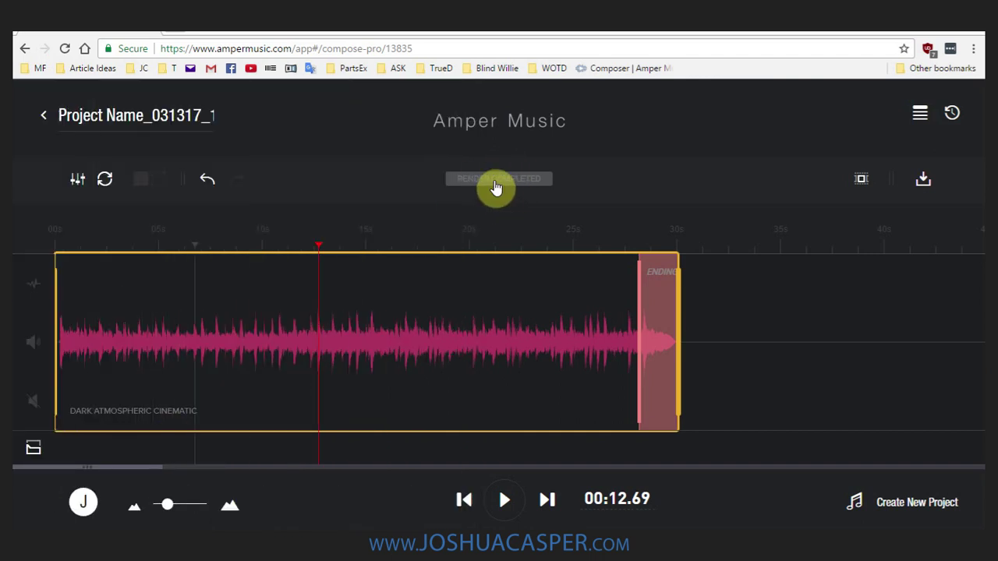
- Render the Dark Atmospheric Cinematic region and play it from the start of the timeline
left_click_drag(194, 246, 292, 236)
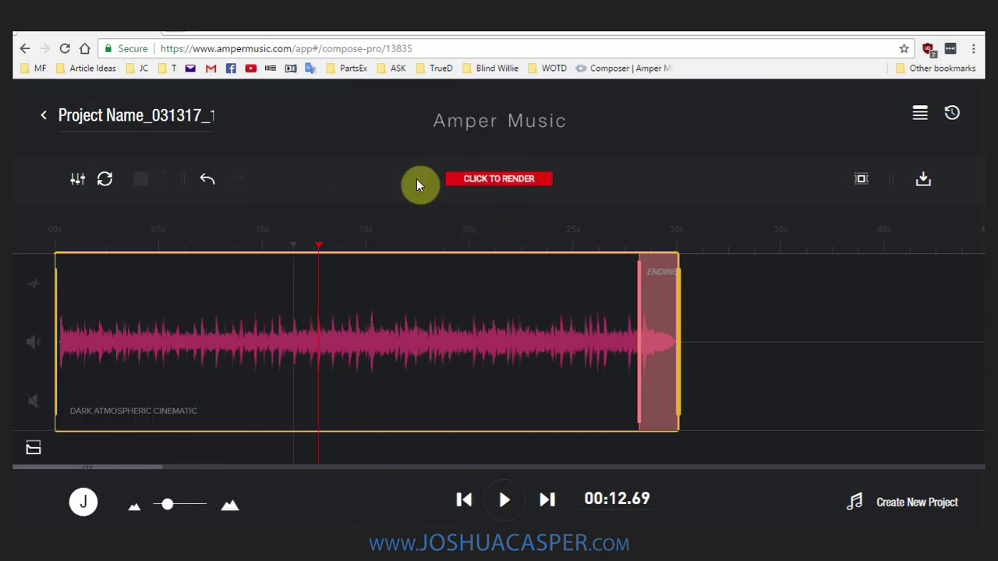
left_click(477, 182)
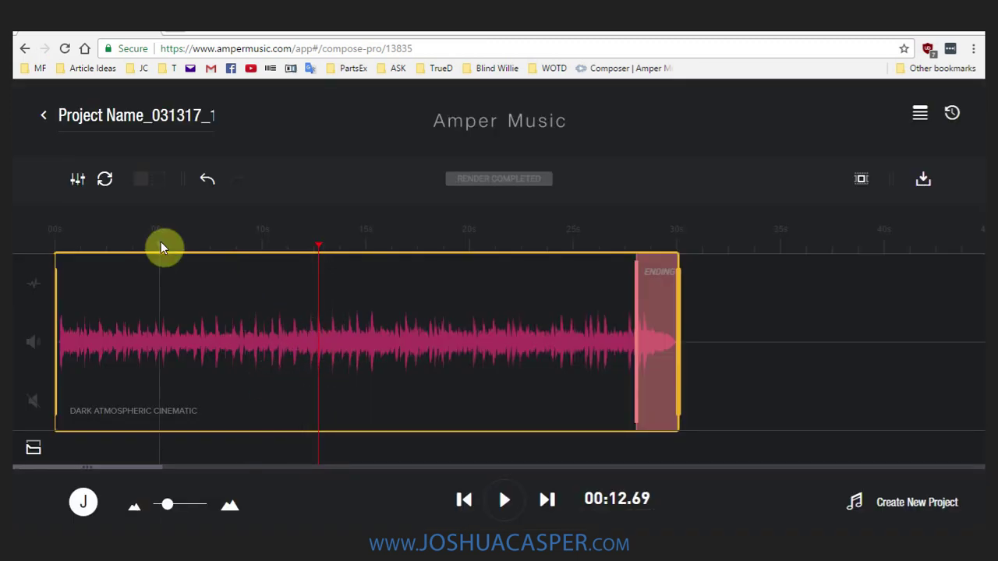
left_click_drag(73, 236, 55, 242)
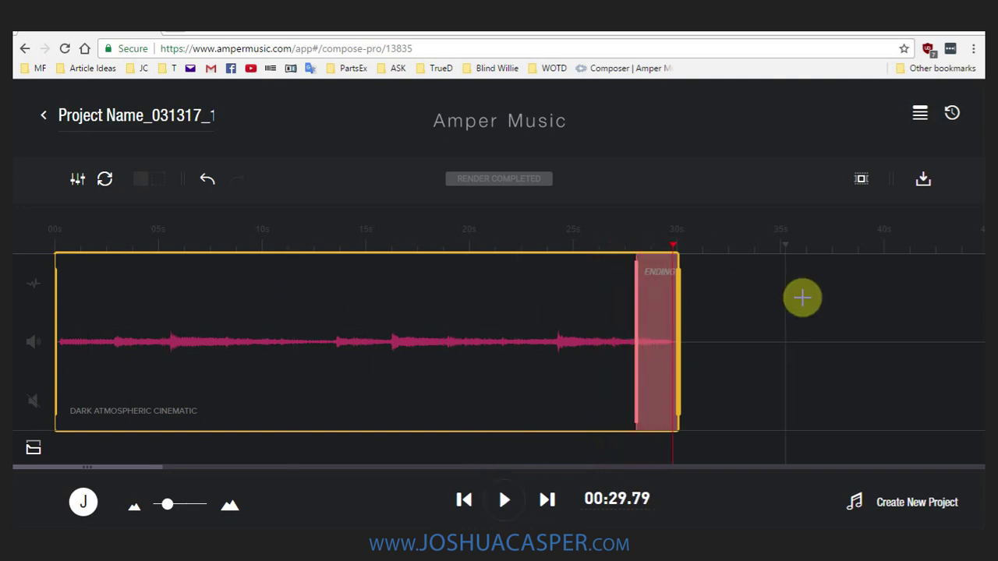
- Add two new regions in the empty timeline after the first region, the earlier one starting at about 31 s
left_click(763, 318)
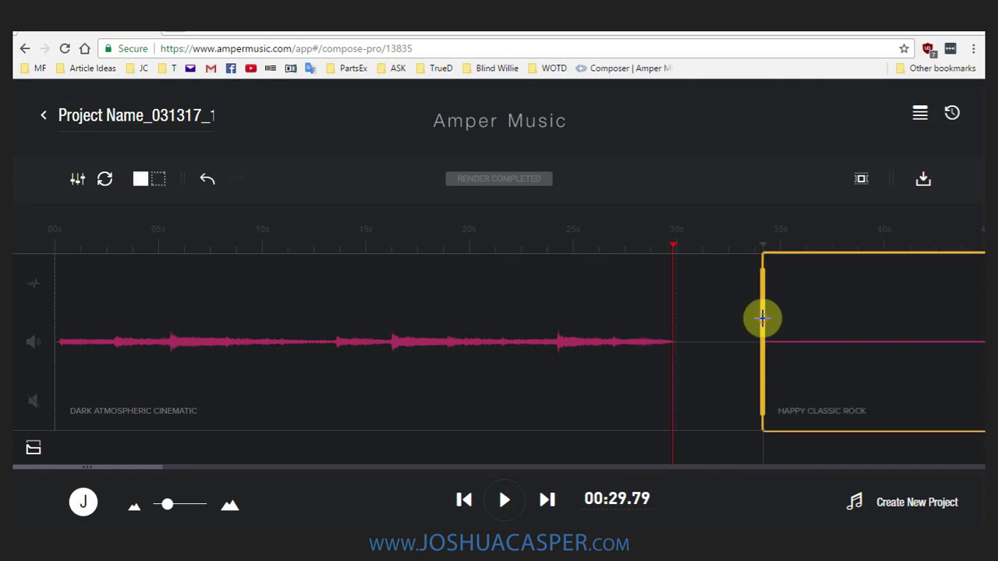
left_click(693, 319)
left_click_drag(761, 319, 894, 330)
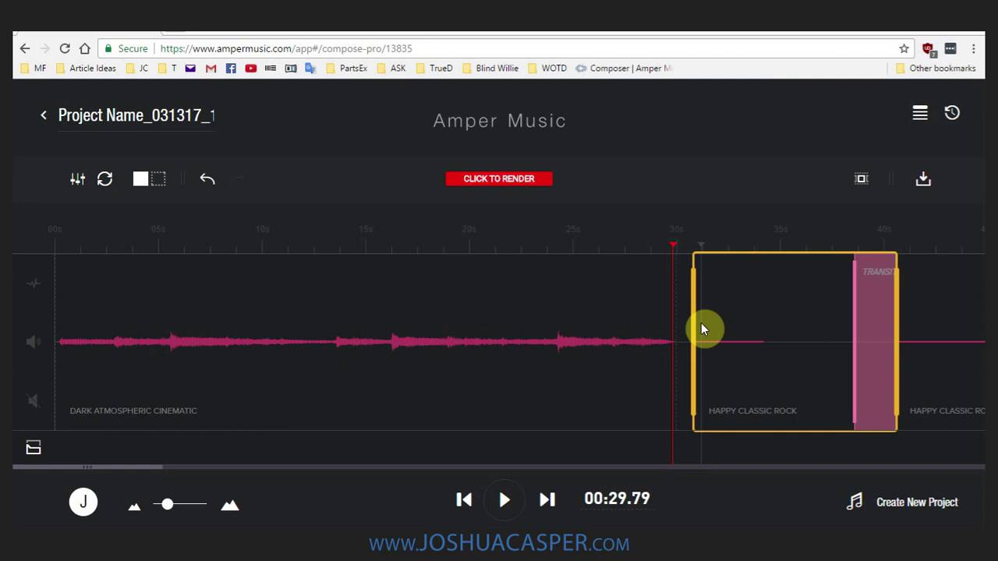
- Set the new region that follows the first one to the Cinematic style with the Dark Atmospheric mood
left_click(757, 323)
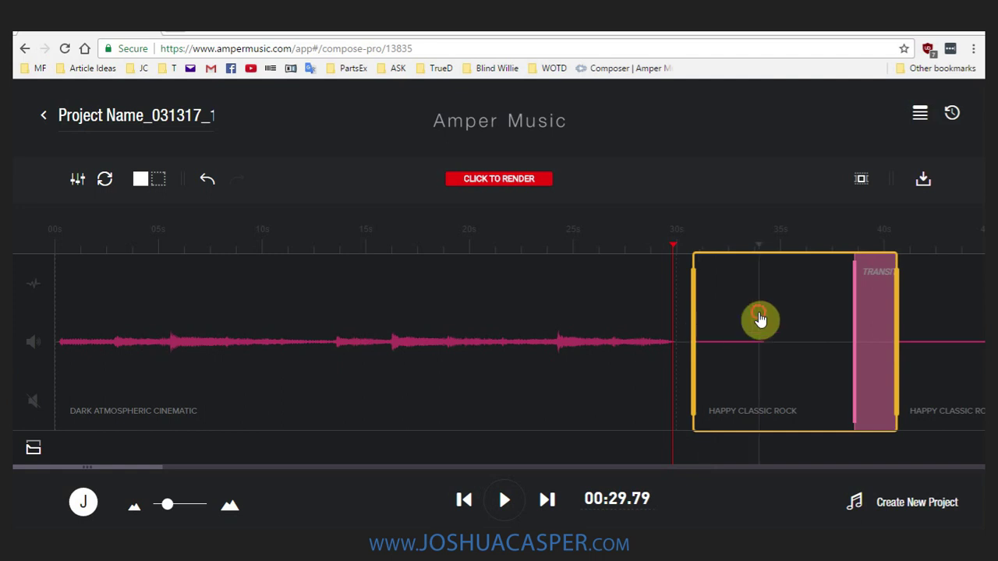
left_click(79, 181)
left_click(164, 183)
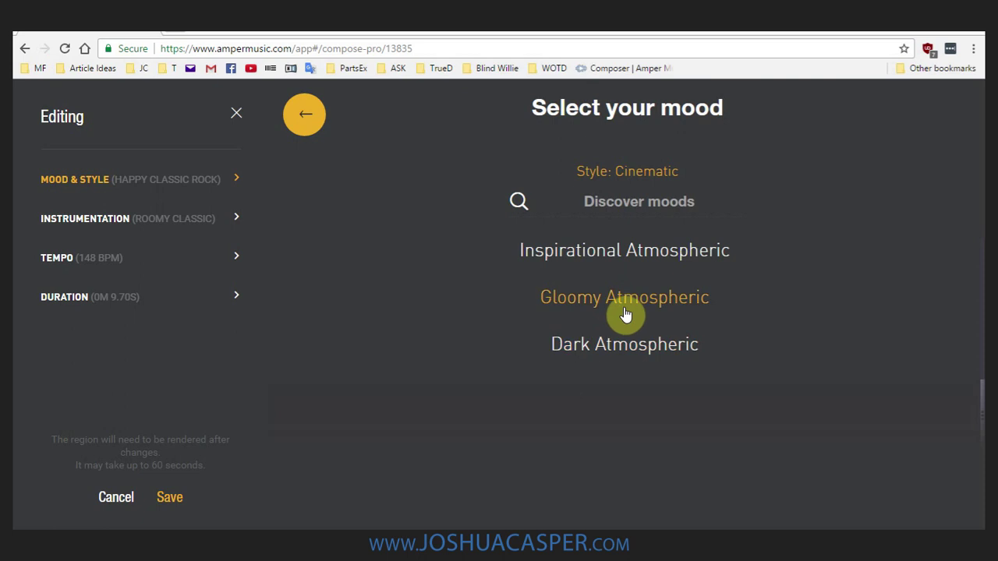
left_click(628, 347)
- Change the new region's band to Nothing Is Real and remove Dreamy El Gtr from it
left_click(122, 215)
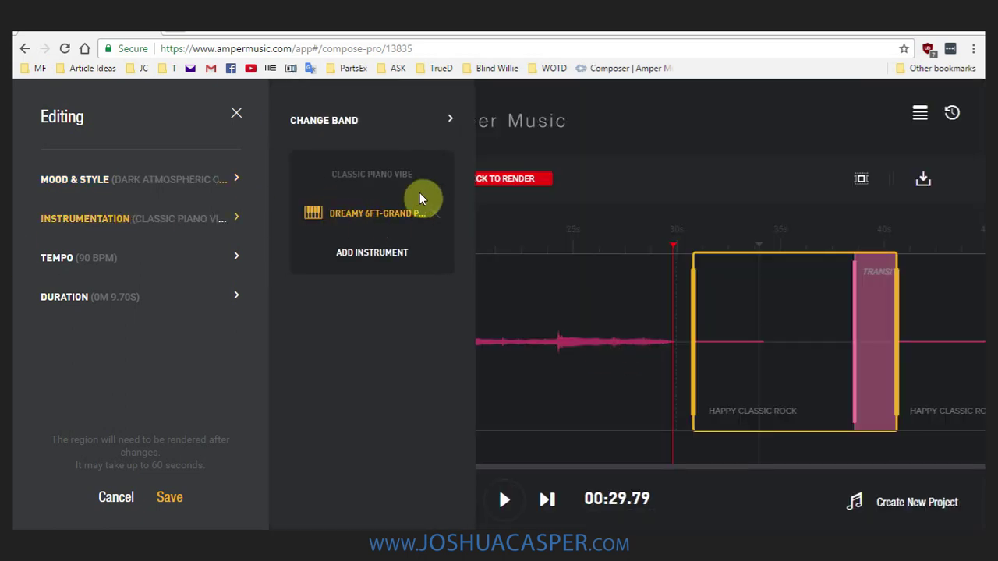
left_click(360, 122)
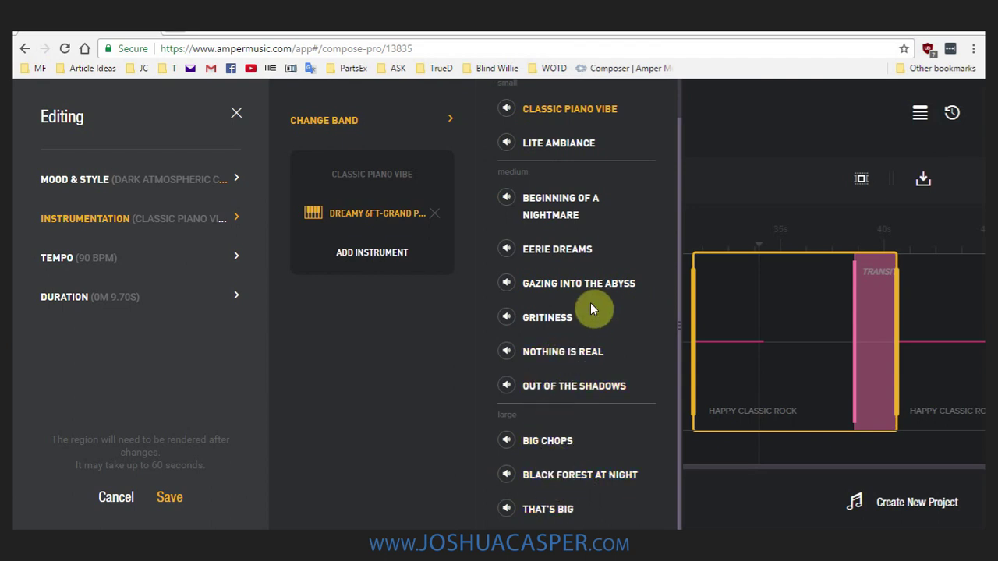
left_click(559, 353)
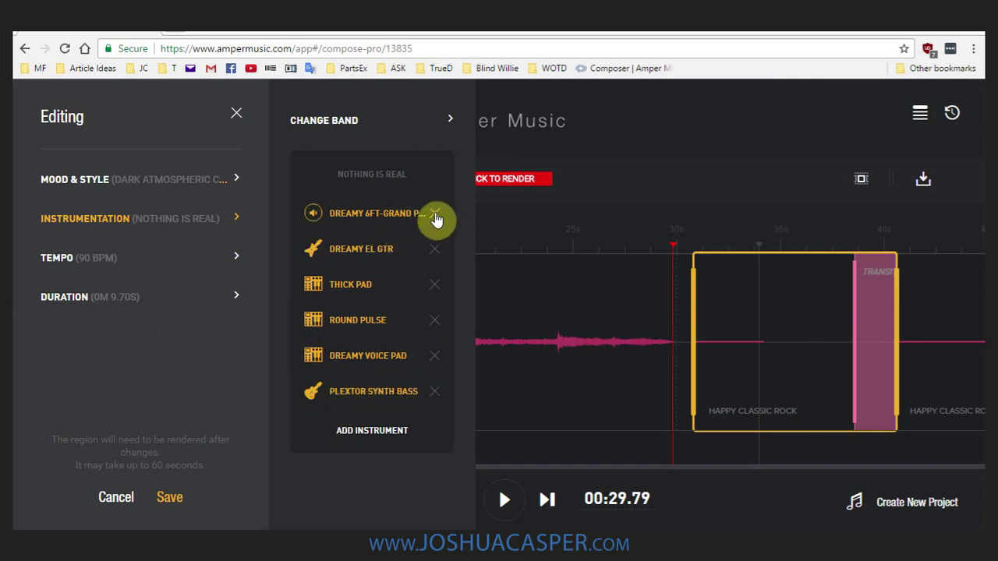
left_click(434, 249)
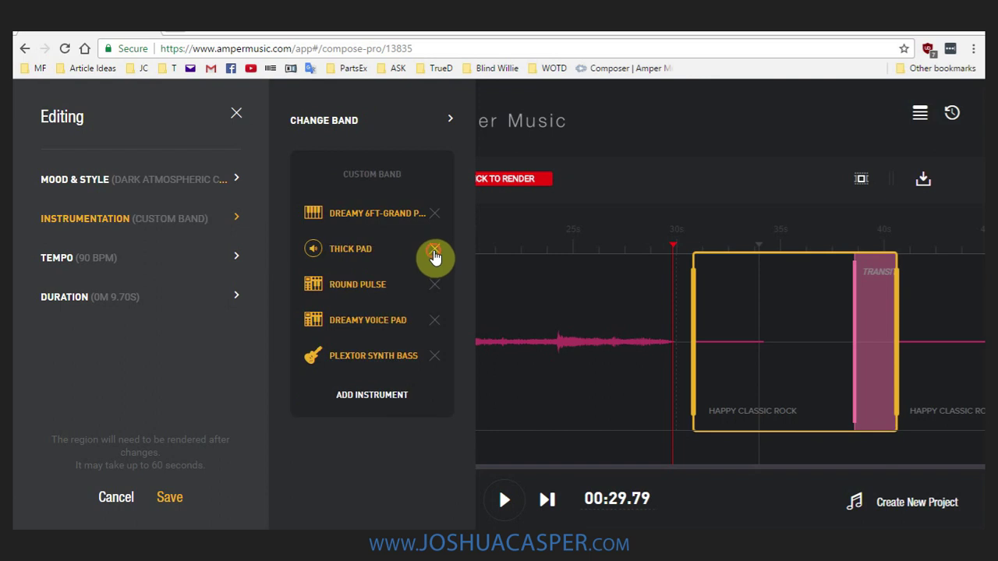
- Preview Woodish Perc FX among the percussion effects and add it to the new region's band
left_click(373, 406)
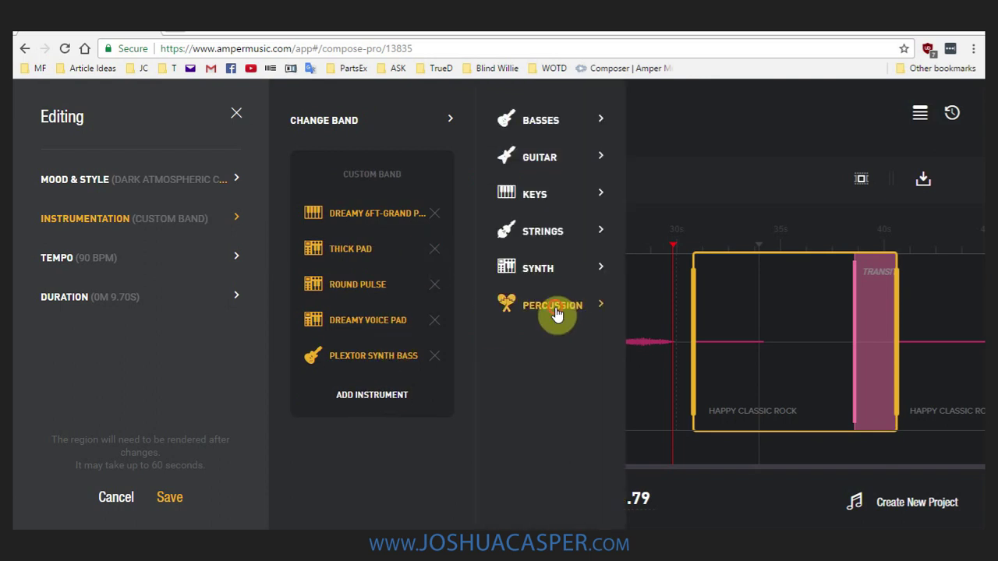
left_click(556, 312)
left_click(667, 273)
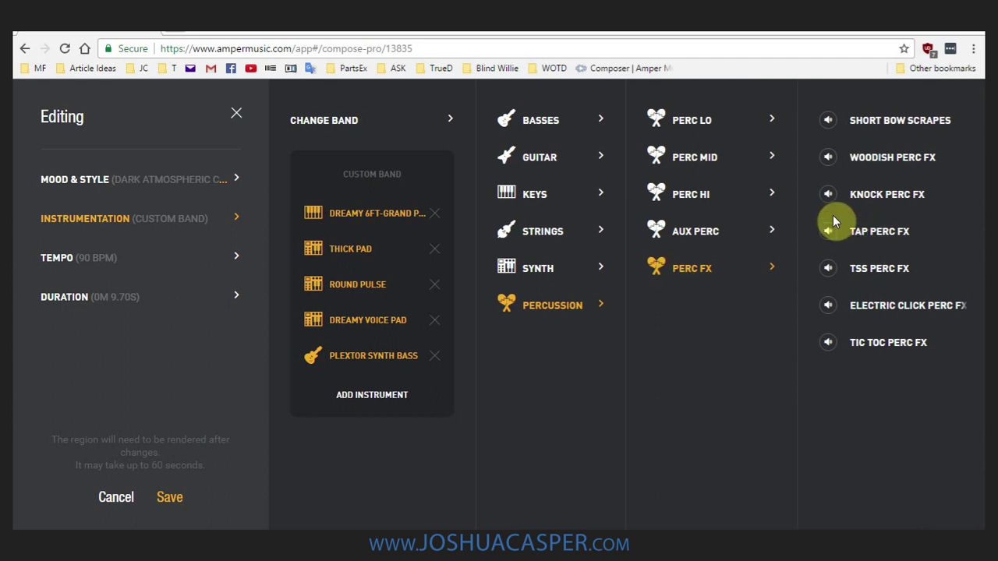
left_click(828, 165)
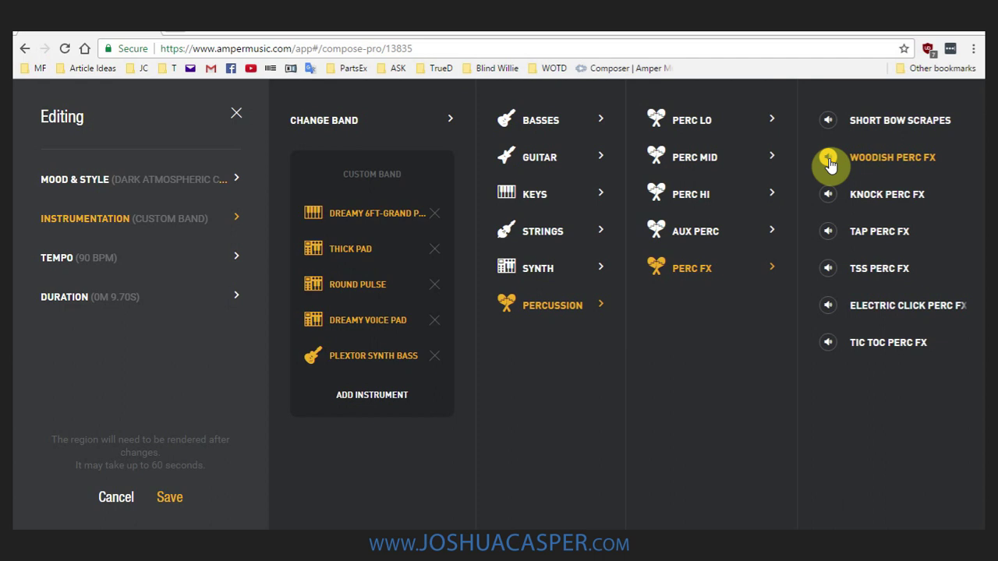
left_click(858, 158)
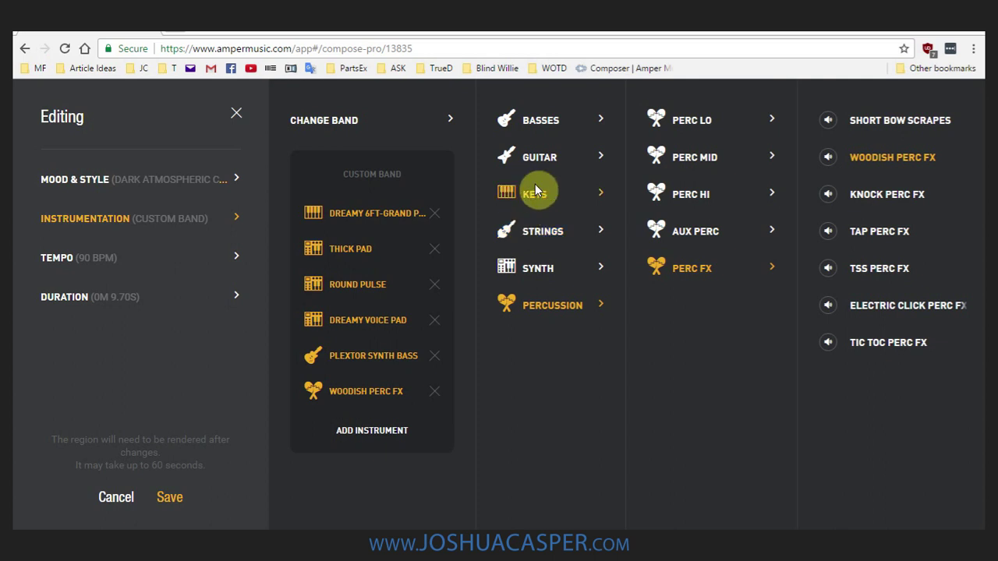
- Preview Cinematic Low Surdo and Cinematic Bass Drum in the low percussion, and add Cinematic Bass Drum to the band
left_click(692, 124)
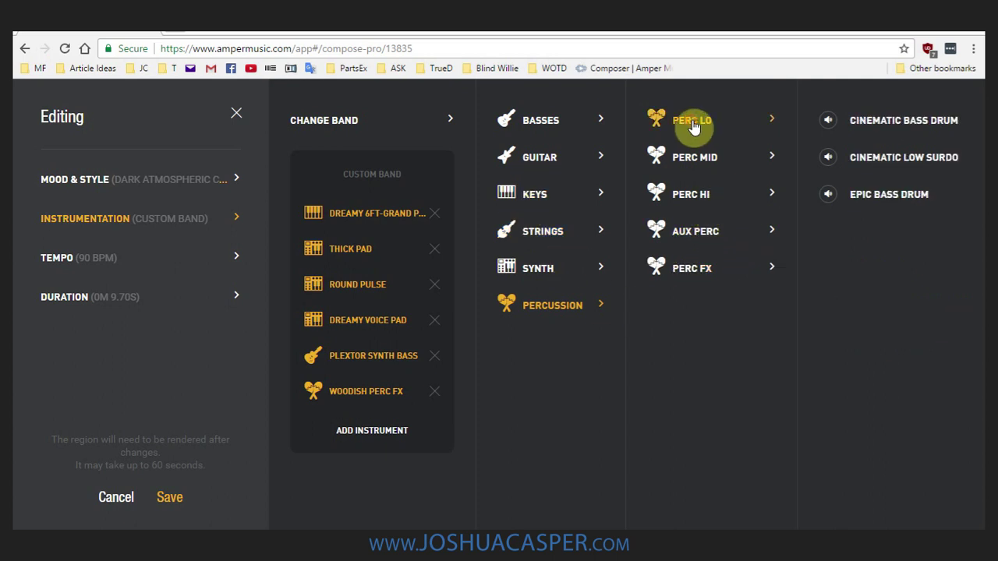
left_click(830, 160)
left_click(830, 127)
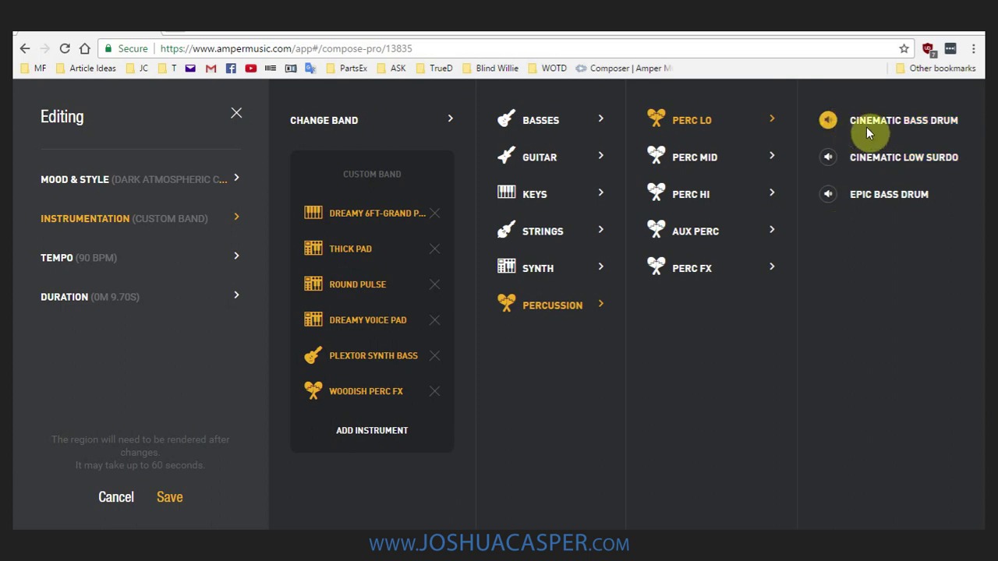
left_click(857, 123)
left_click(355, 465)
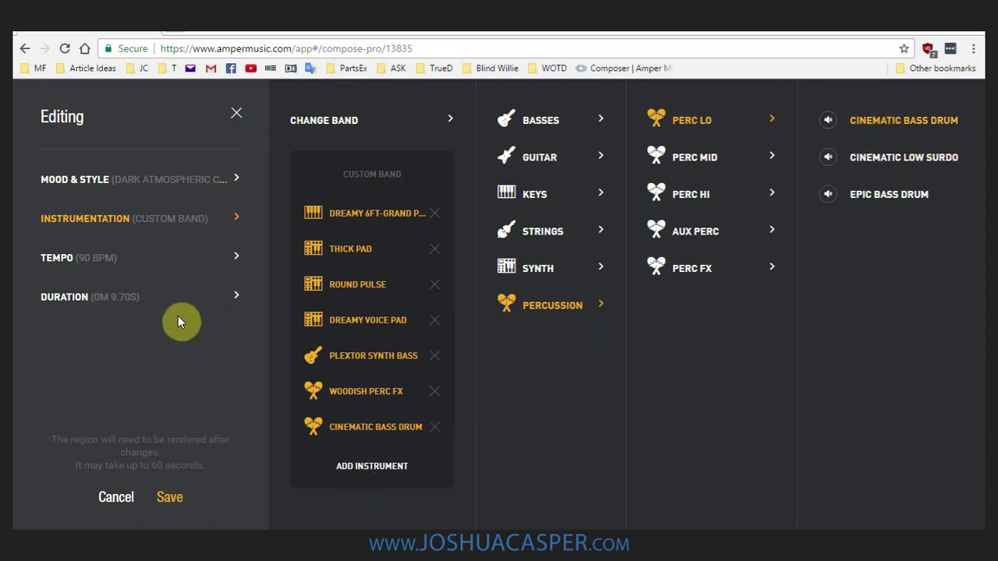
- Set the new region's start time to 00:30.00
left_click(127, 307)
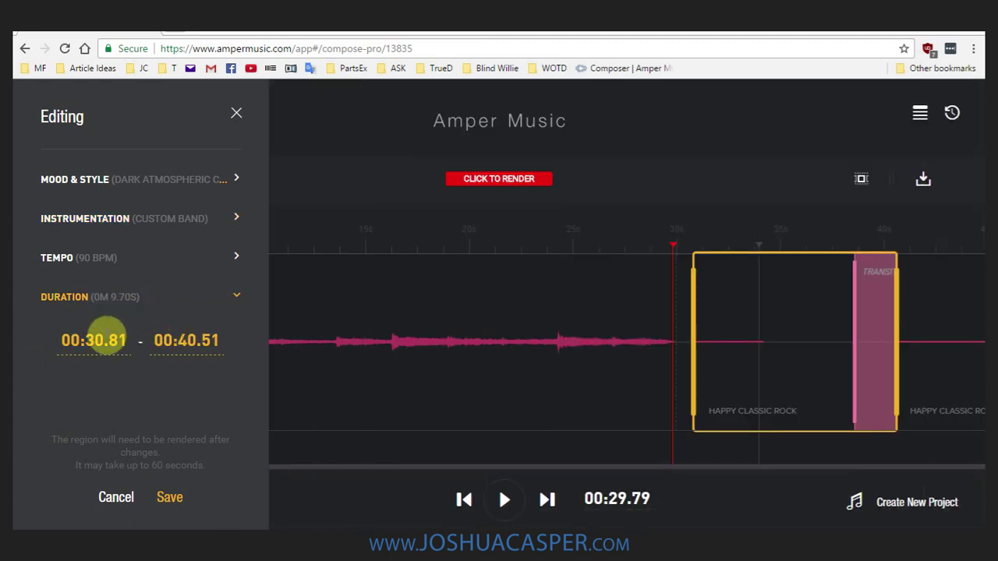
left_click_drag(108, 336, 125, 339)
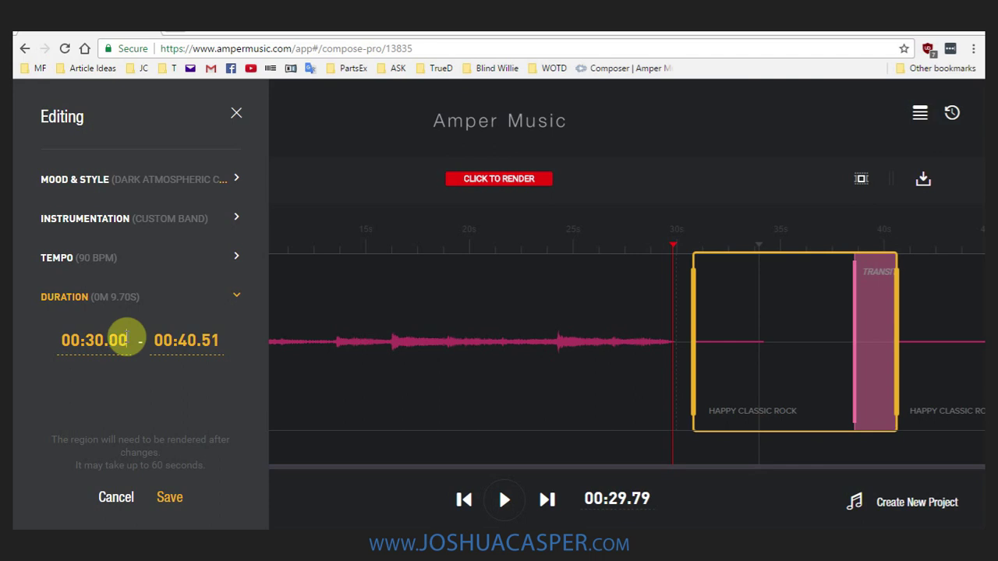
type("00")
- Set the new region's end time to 00:60.00
left_click_drag(174, 338, 199, 343)
left_click(178, 339)
left_click(192, 341)
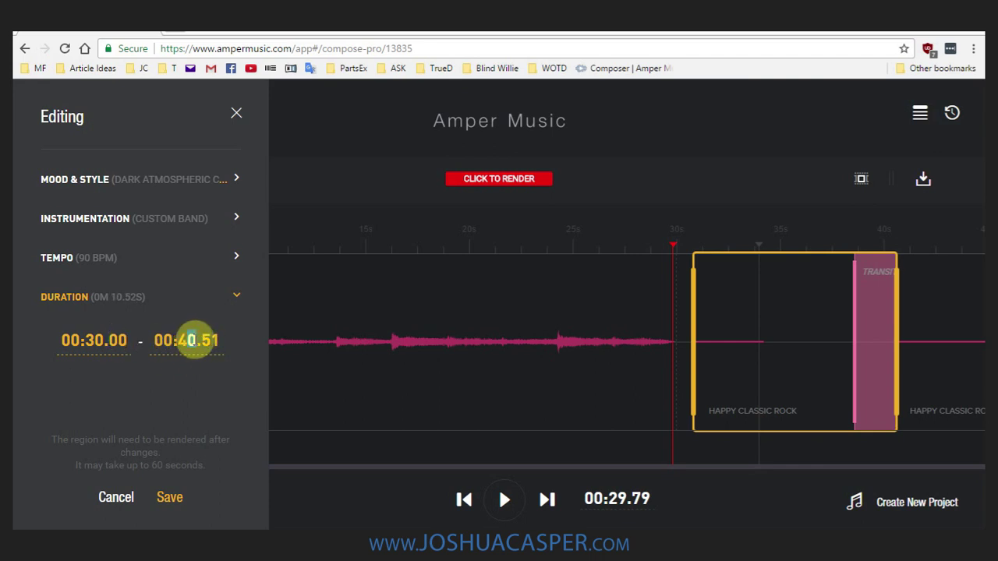
left_click(178, 343)
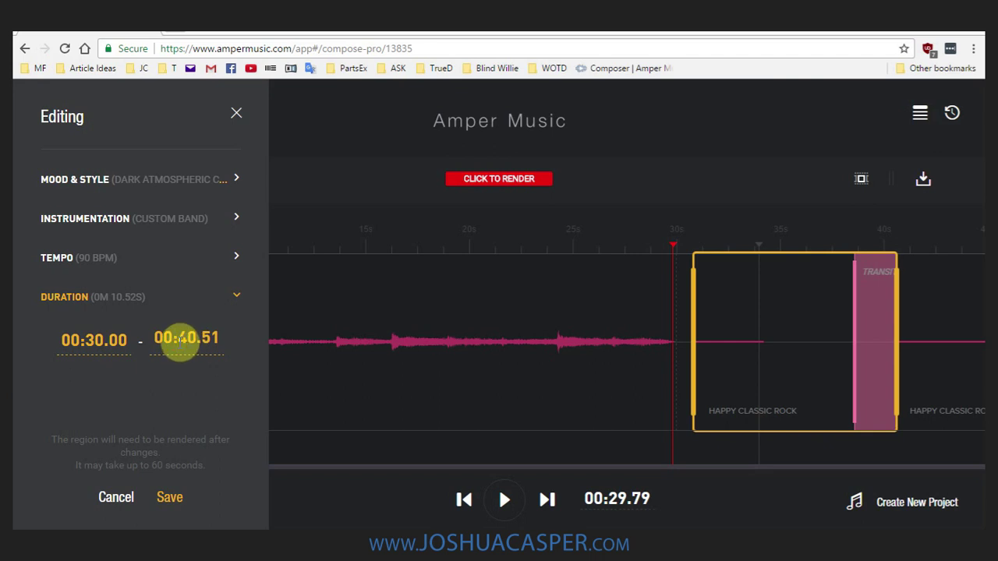
left_click(183, 342)
type("6")
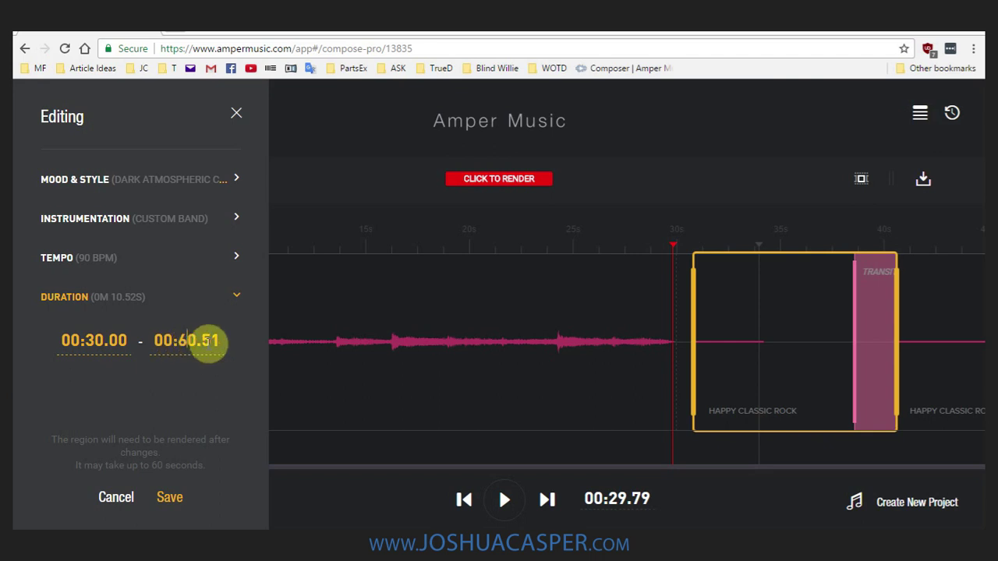
left_click_drag(201, 341, 230, 344)
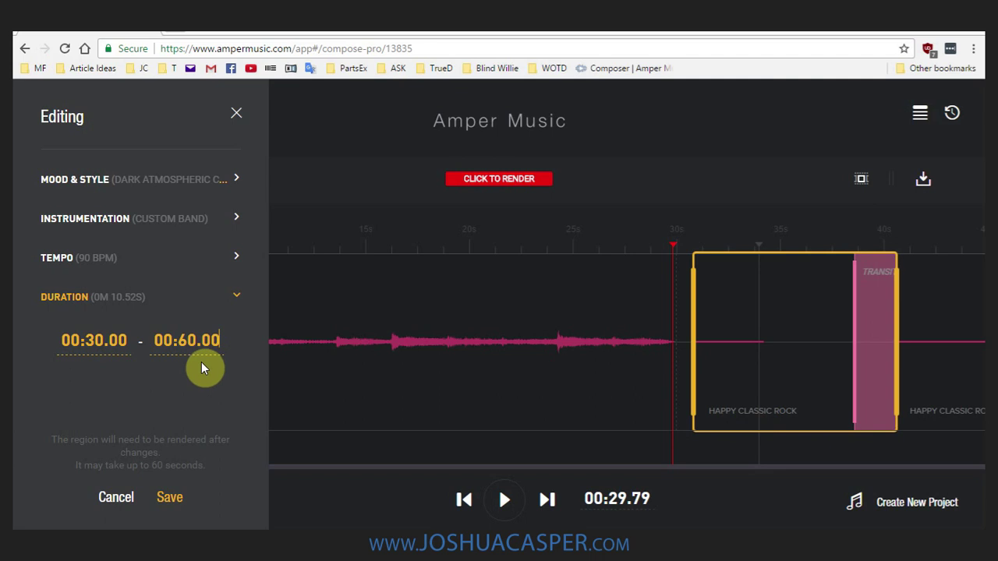
- Save the second region's edited settings and render the track
left_click(166, 500)
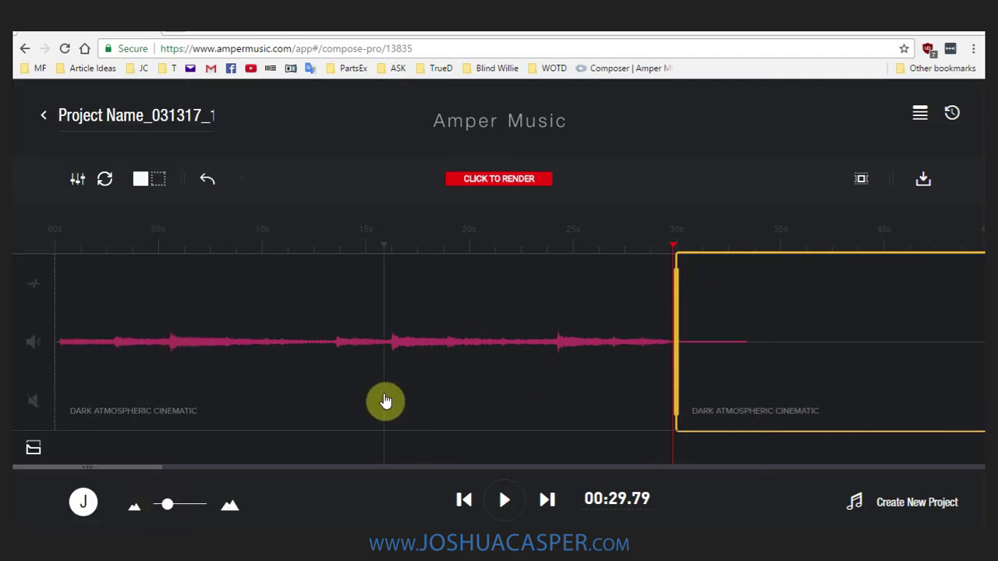
left_click_drag(164, 511, 164, 508)
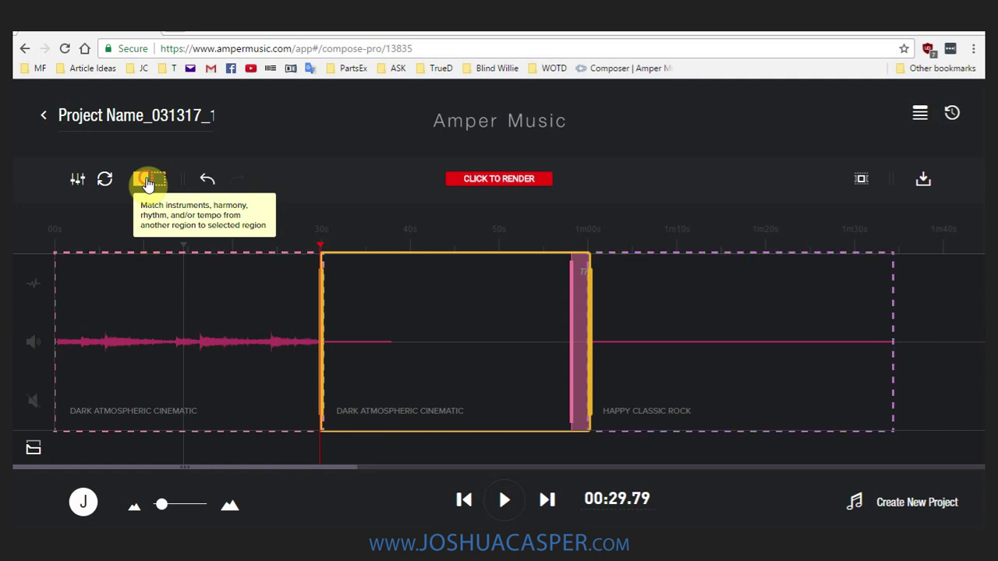
left_click(608, 307)
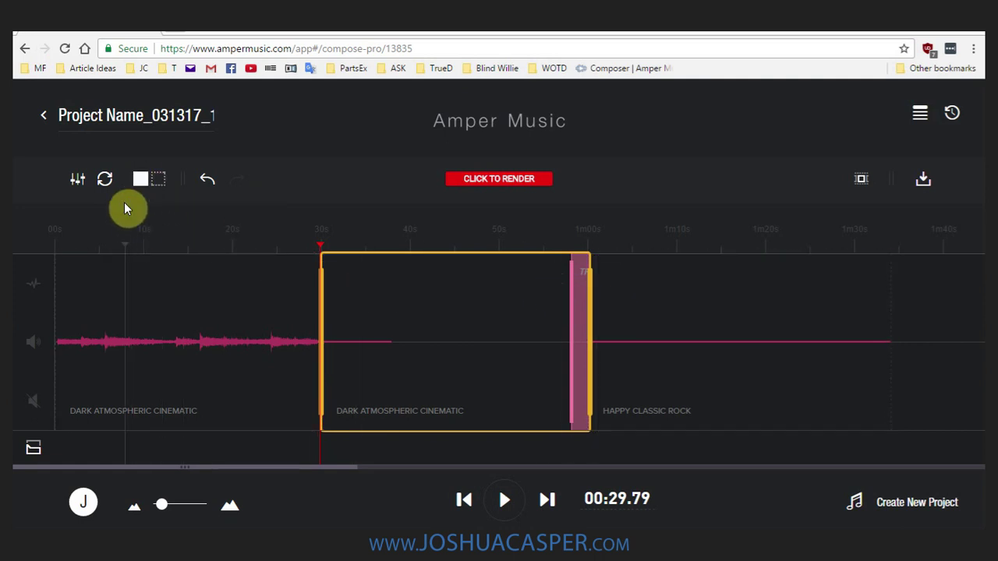
left_click(161, 180)
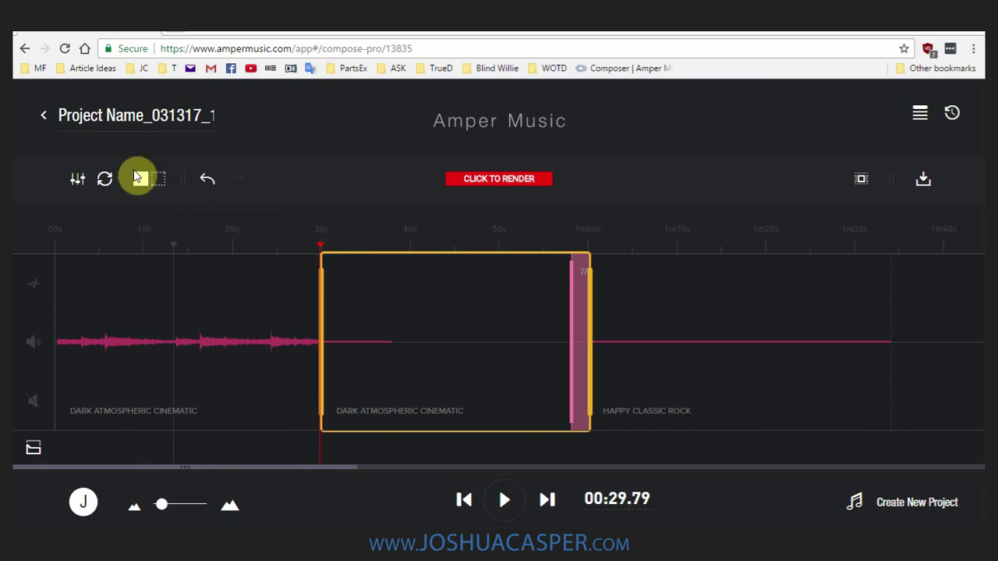
left_click(478, 182)
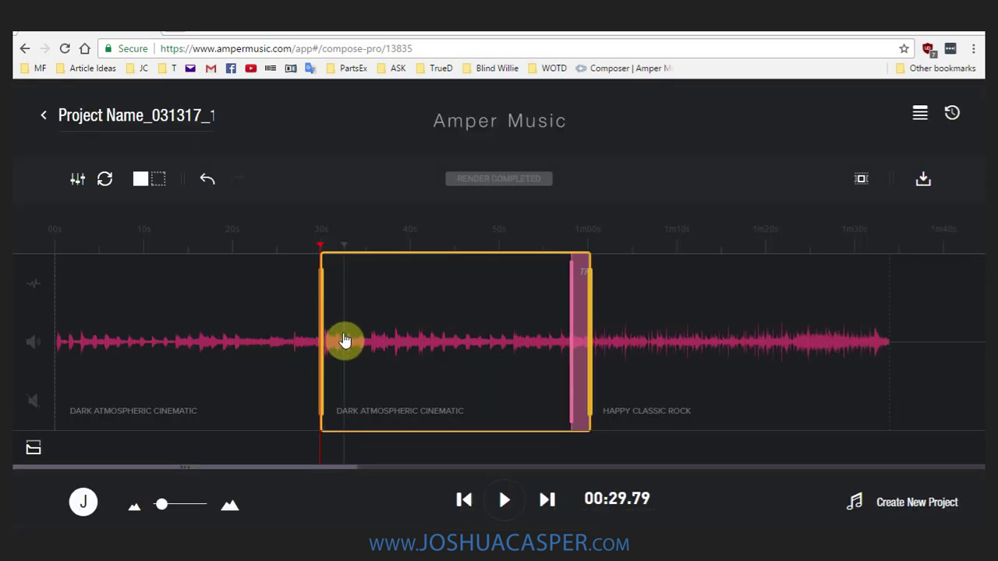
- Play the track from about 00:28.57 to hear the transition into the second region, and pause playback
left_click_drag(320, 237, 310, 243)
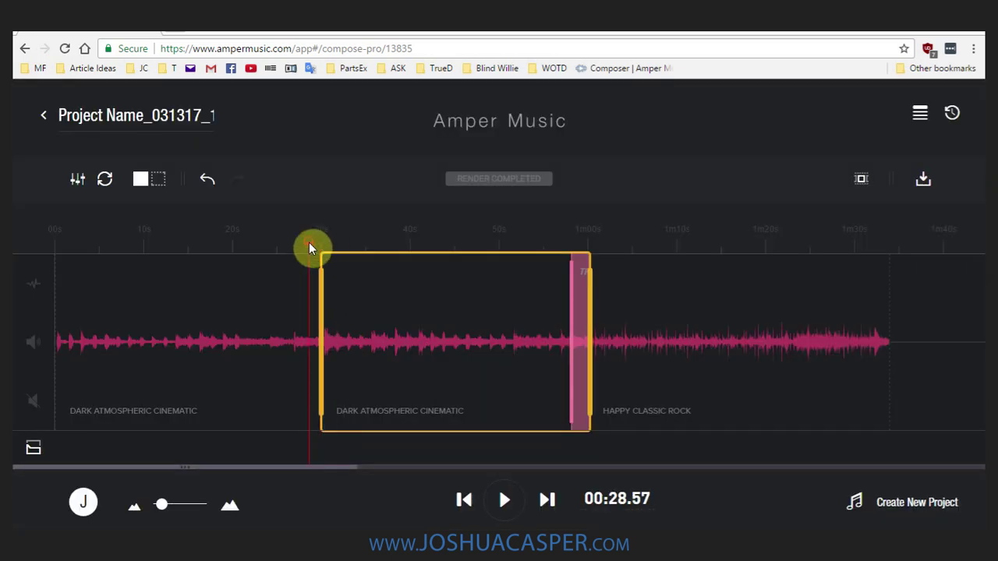
left_click(509, 501)
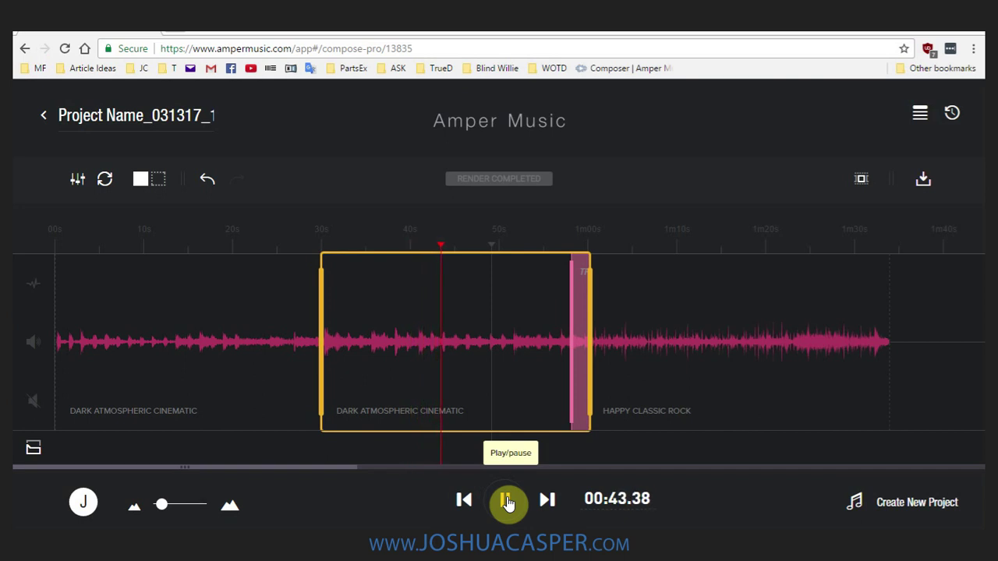
left_click(506, 501)
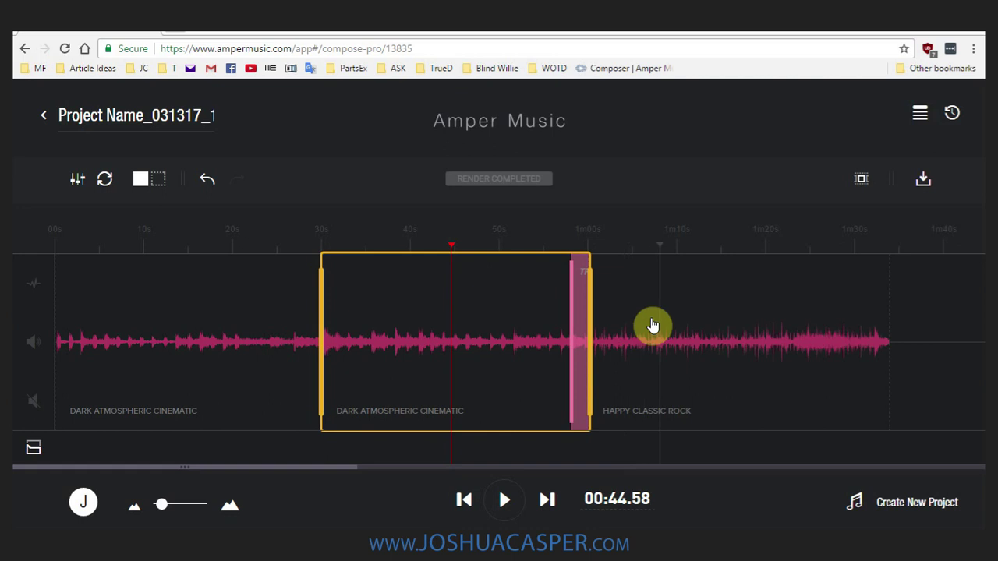
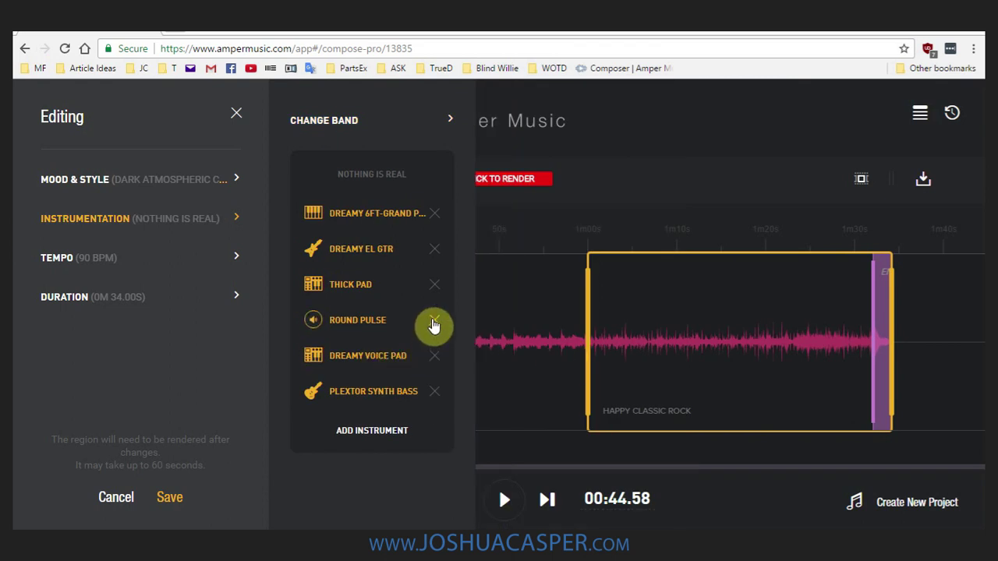
- In the last region's band, remove Round Pulse and Dreamy El Gtr, and add the Short Bow Scrapes percussion effect
left_click(434, 325)
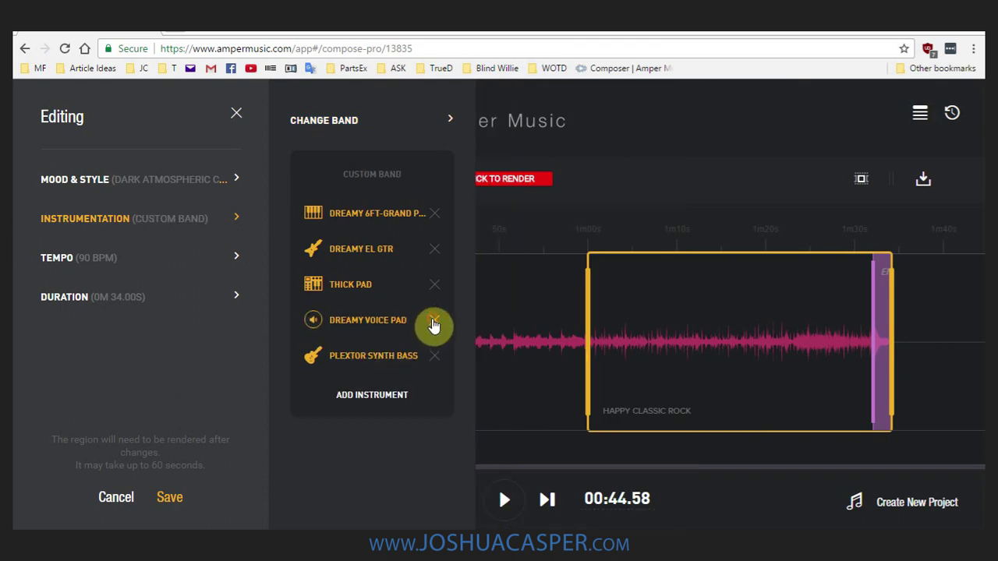
left_click(435, 252)
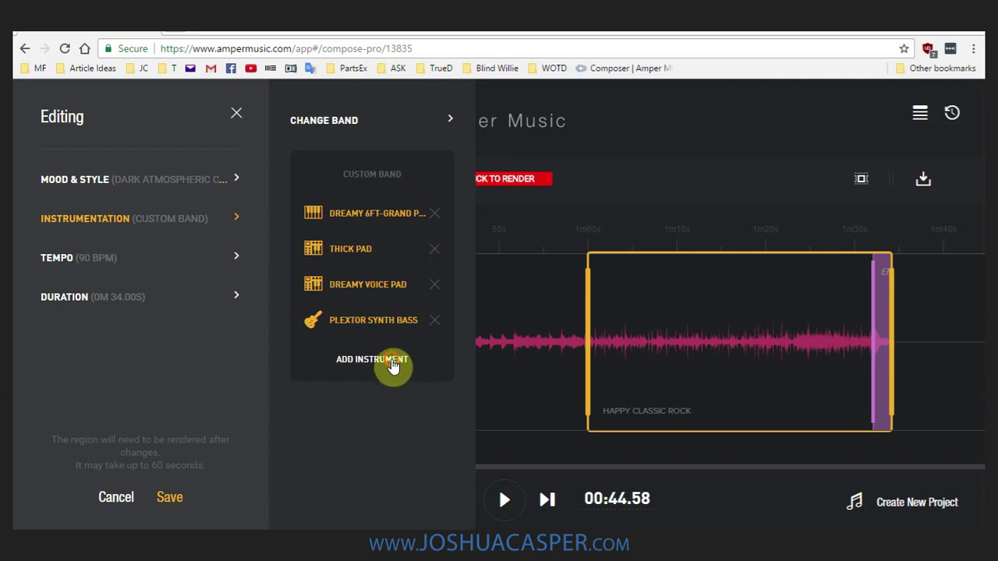
left_click(393, 361)
left_click(523, 311)
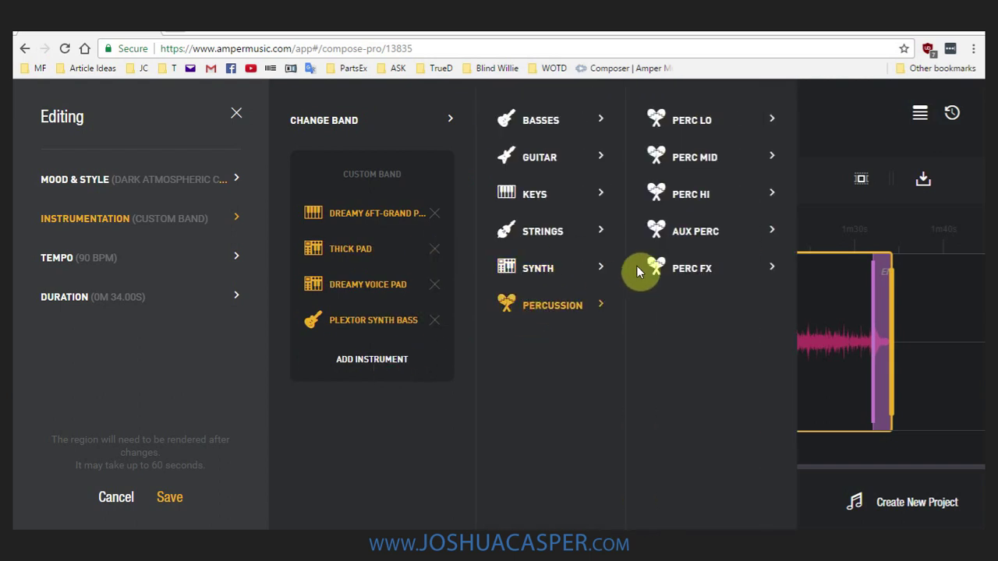
left_click(702, 273)
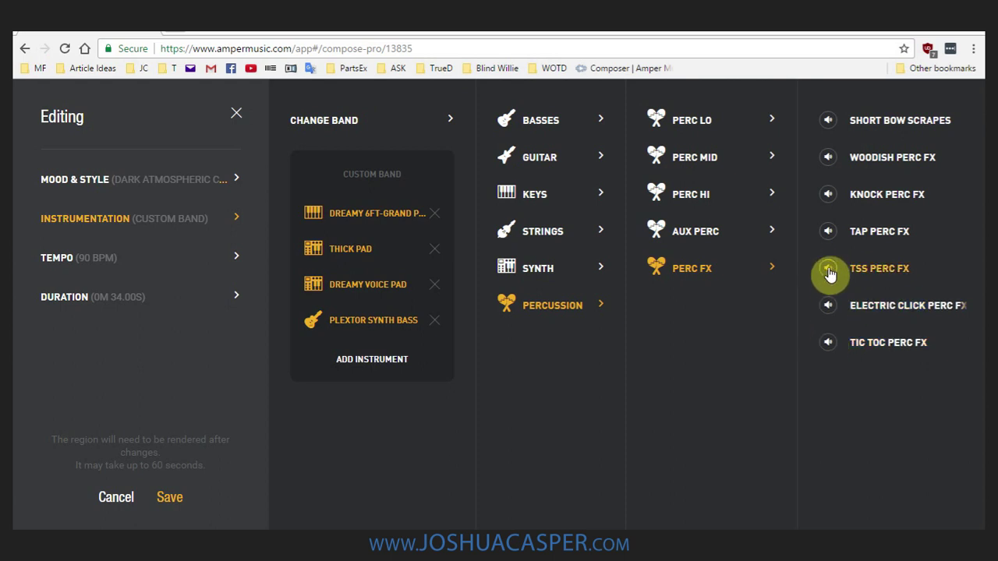
left_click(827, 125)
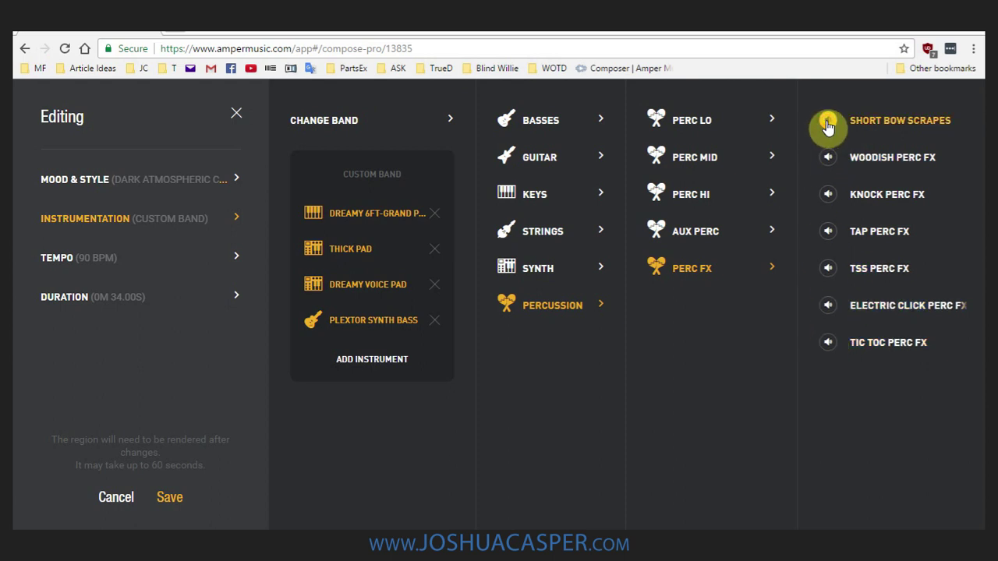
left_click(867, 125)
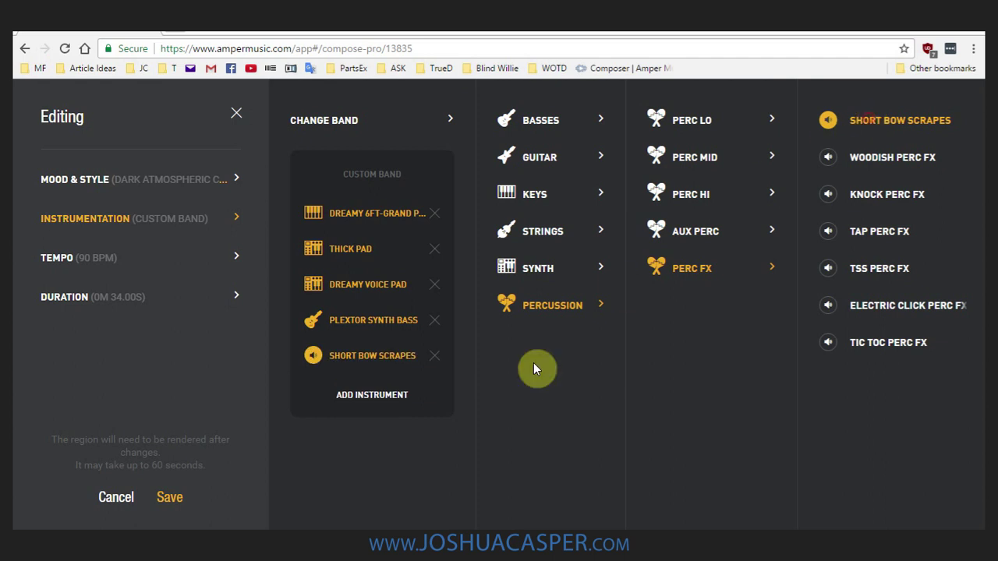
- Add Cinematic Low Surdo and Cinematic Bass Drum from the low percussion to the last region's band
left_click(676, 125)
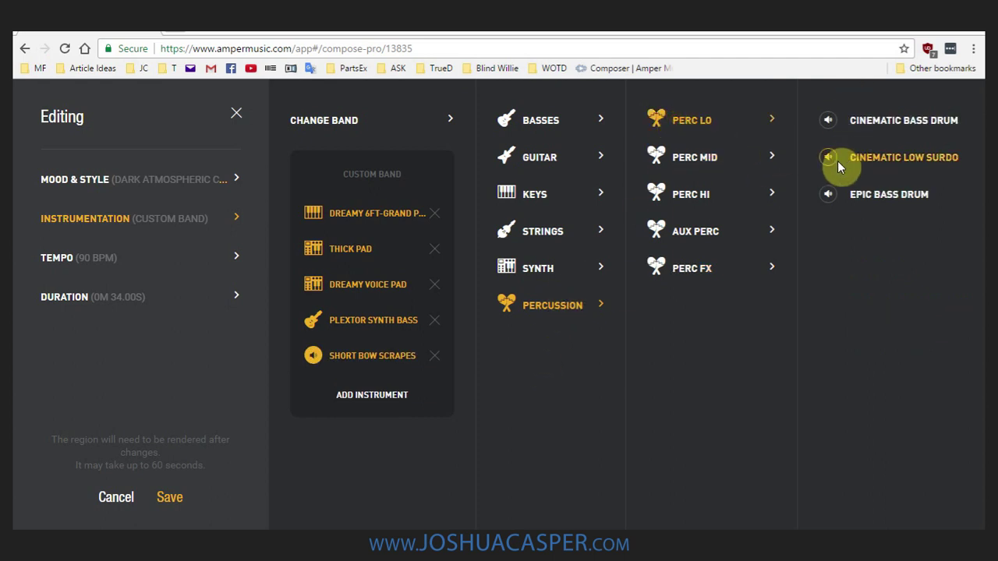
left_click(869, 159)
left_click(869, 122)
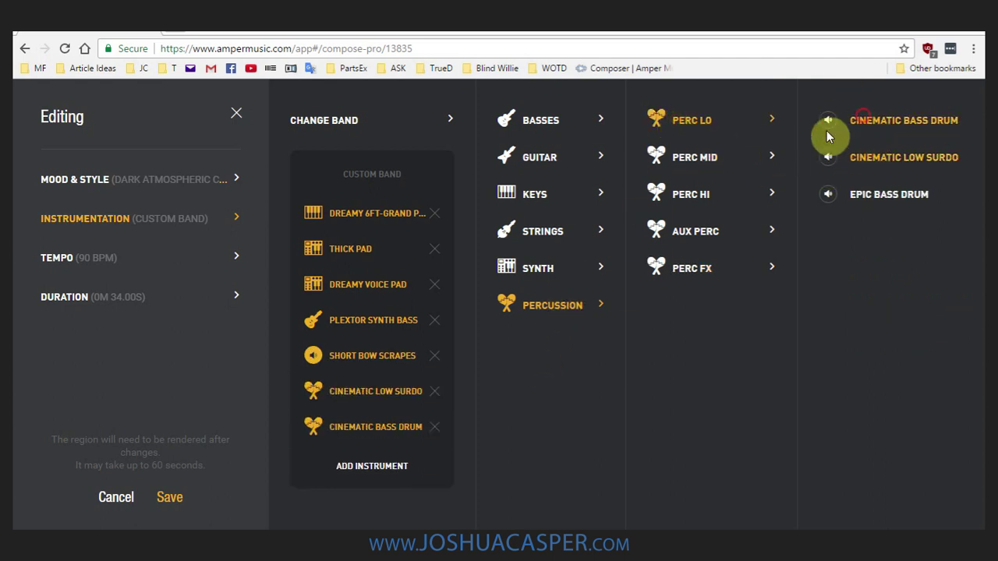
- Preview several mid percussion sounds and add the Cinematic Brazillian drum and Epic Haitian Drum to the last region's band
left_click(694, 158)
left_click(830, 164)
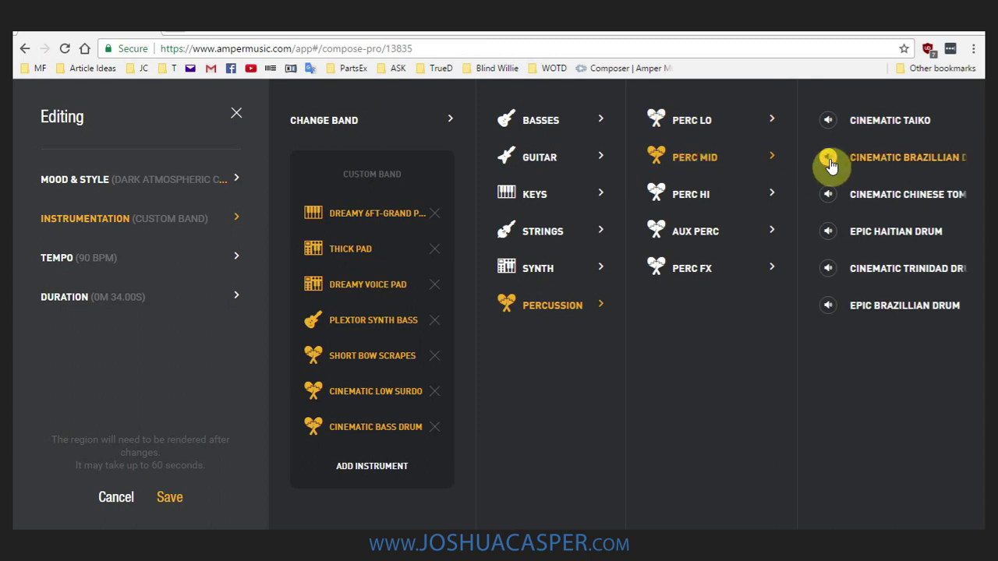
left_click(856, 165)
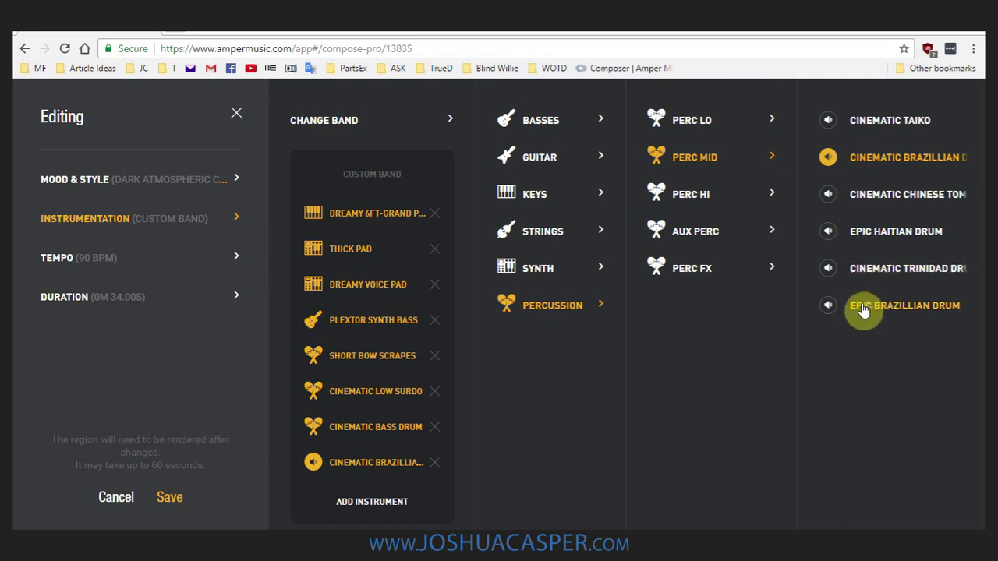
left_click(826, 307)
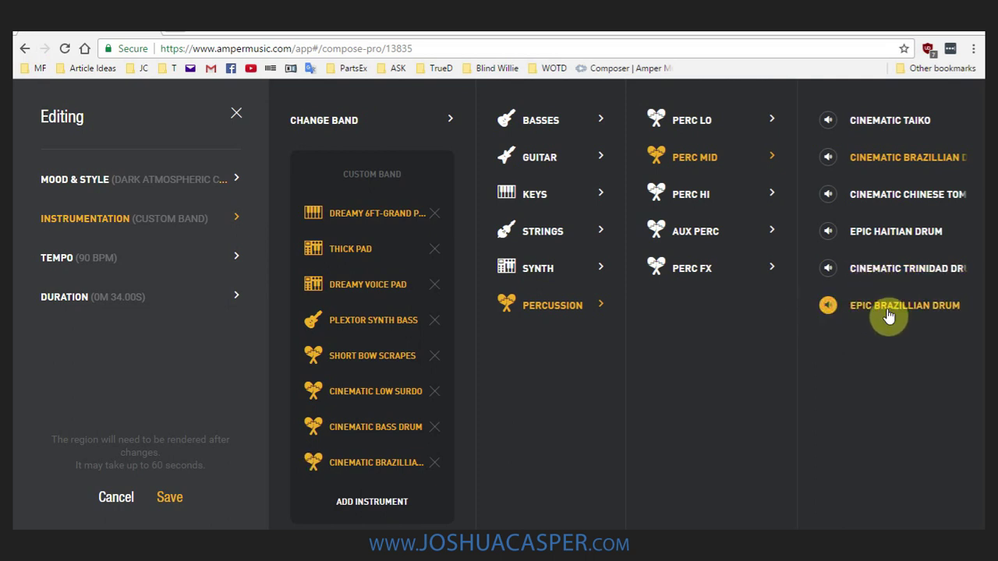
left_click(828, 268)
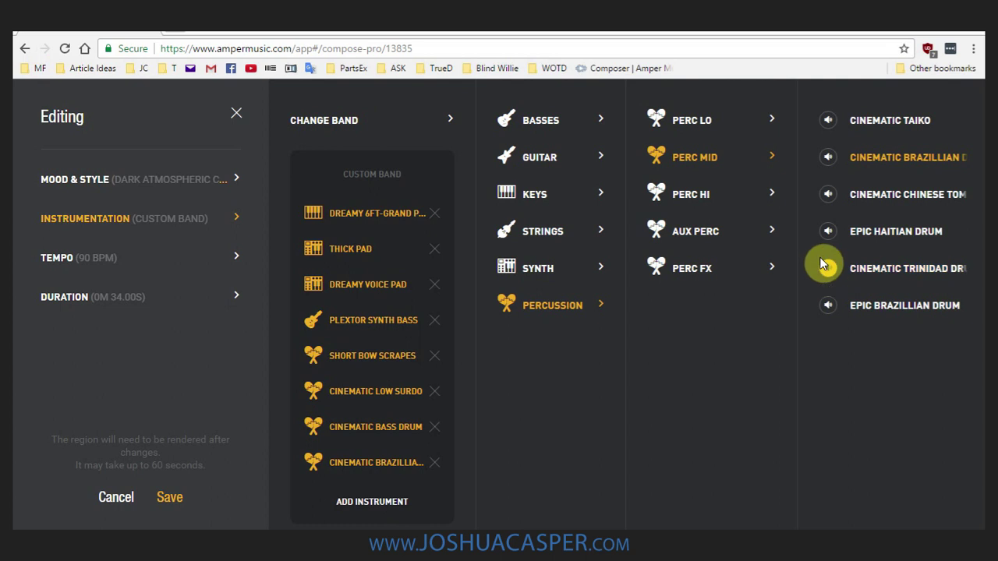
left_click(829, 232)
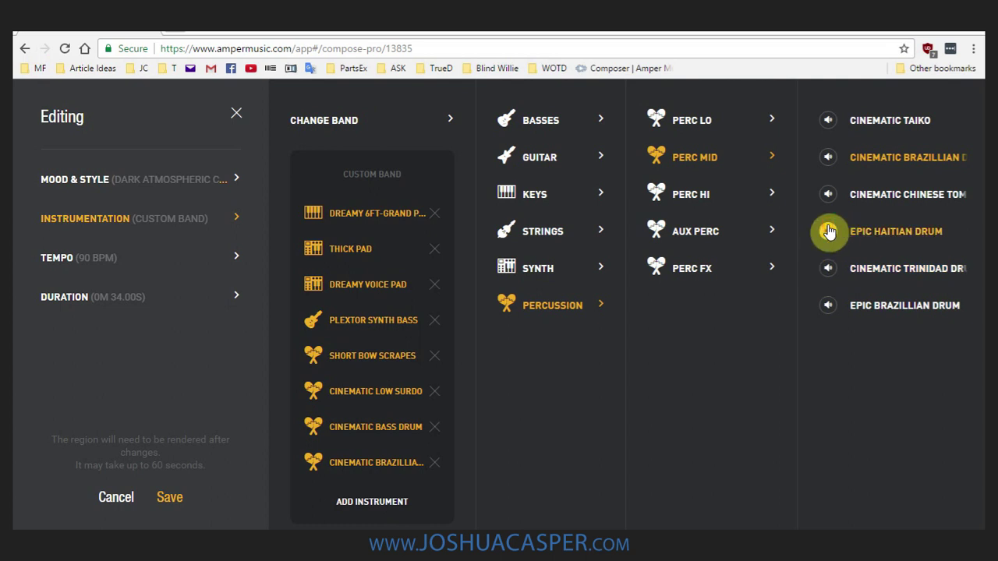
left_click(875, 232)
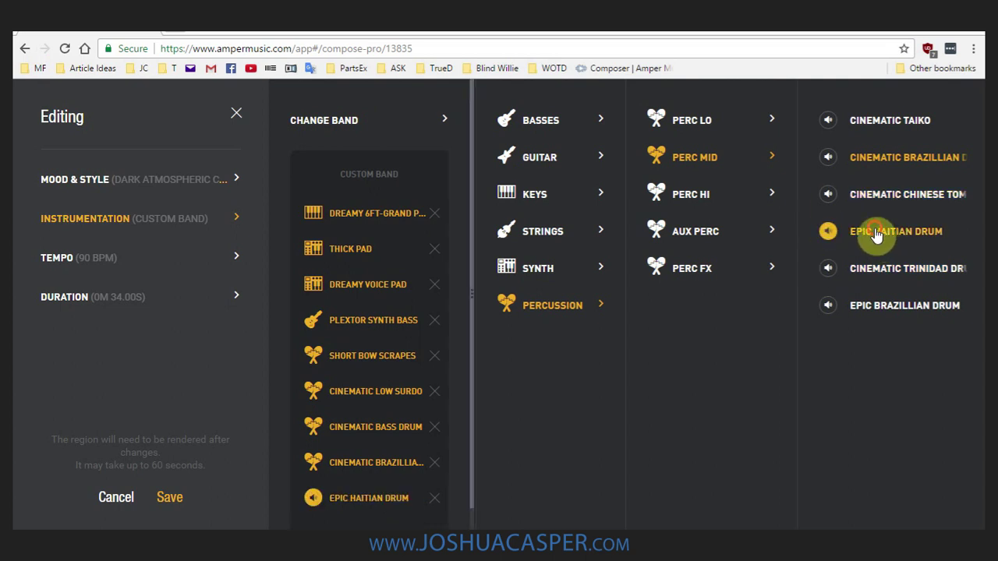
- Set the last region's end time to 01:30.00 and save the region's changes
left_click(314, 127)
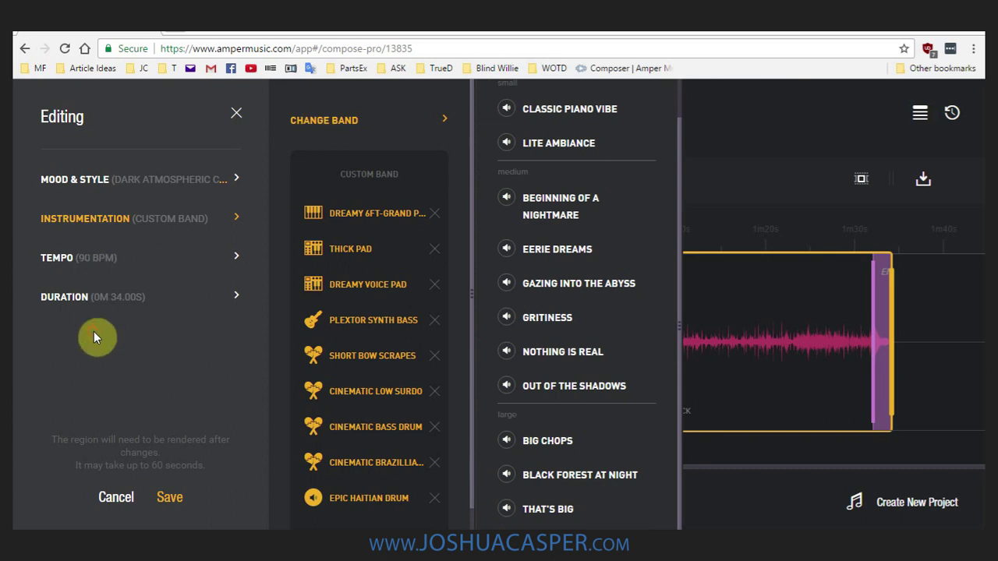
left_click(67, 301)
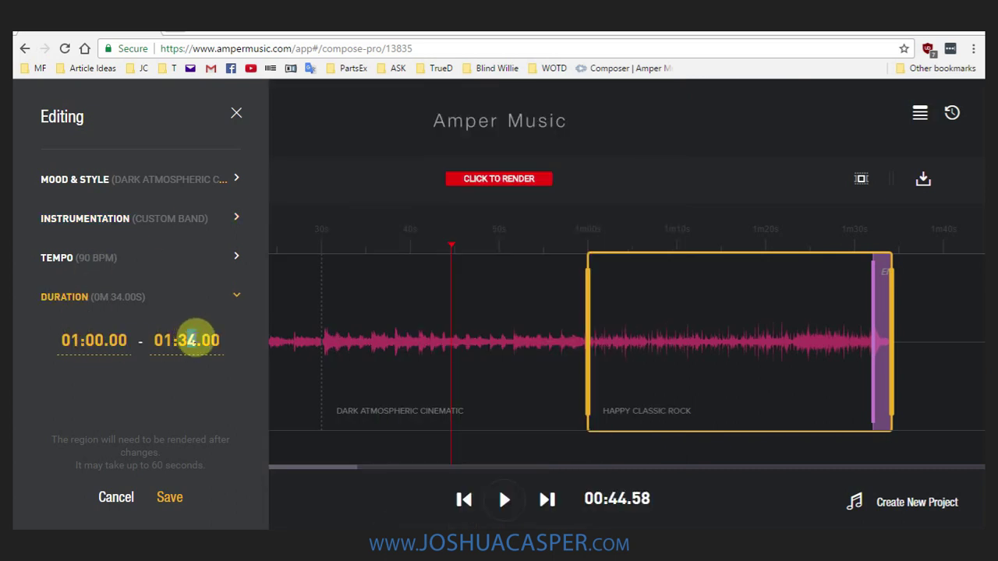
type("0")
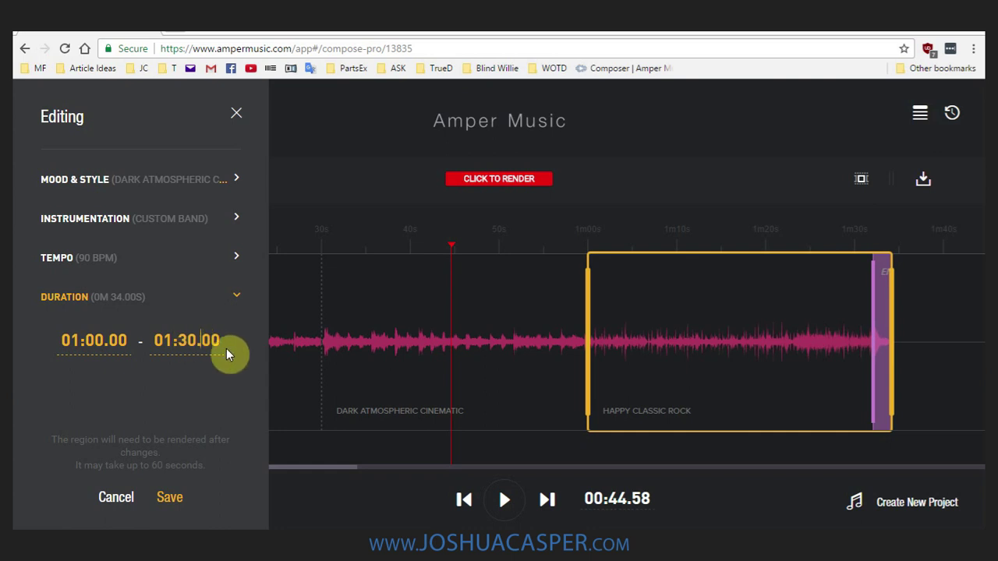
left_click(169, 499)
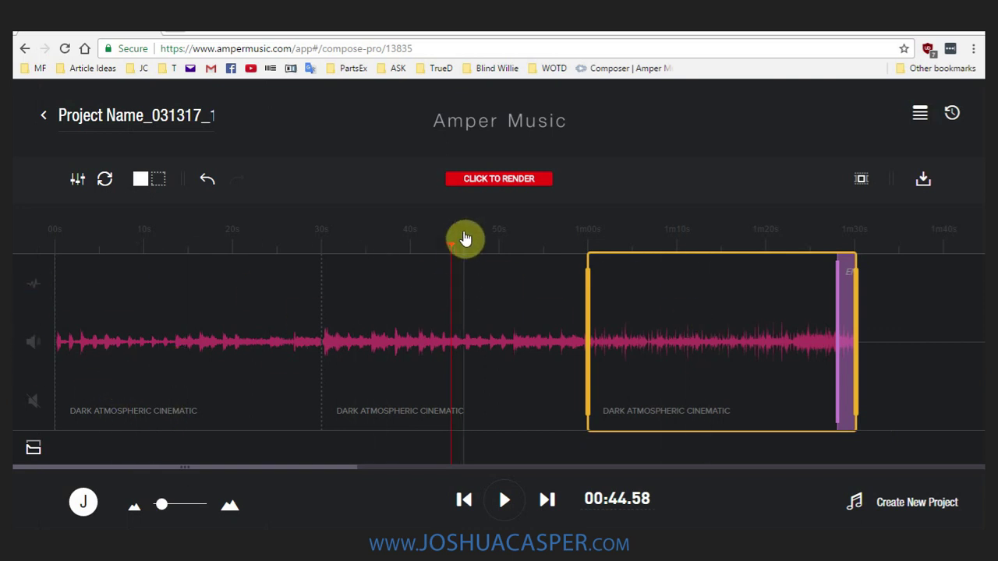
- Render the track and play it from about 00:58 to hear the last region, and pause playback
left_click(478, 182)
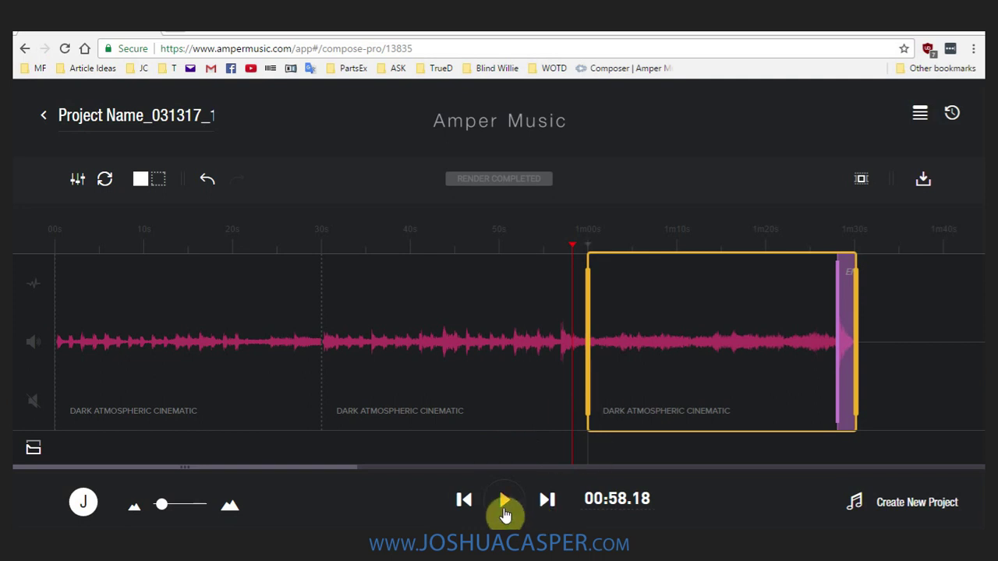
left_click(563, 308)
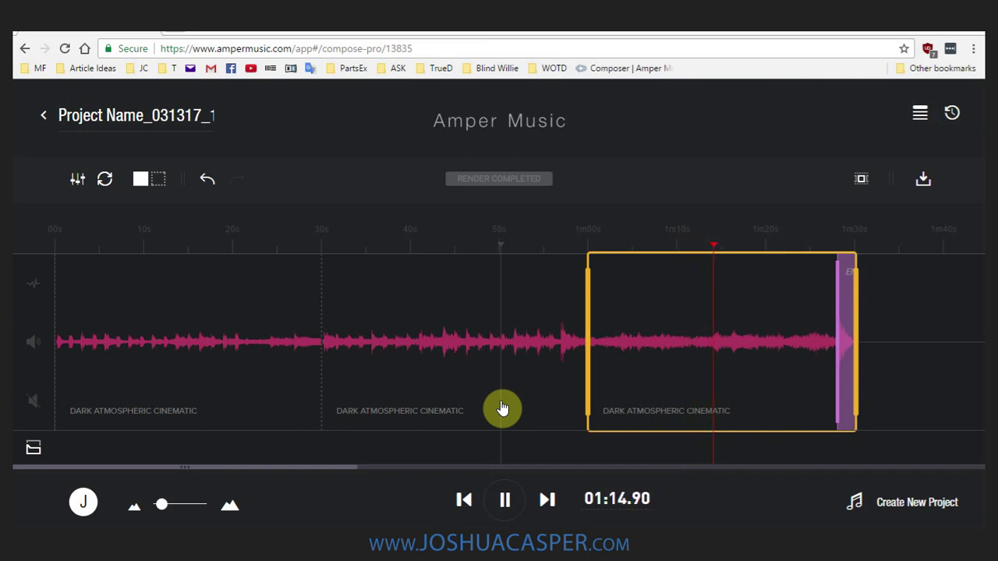
left_click(507, 503)
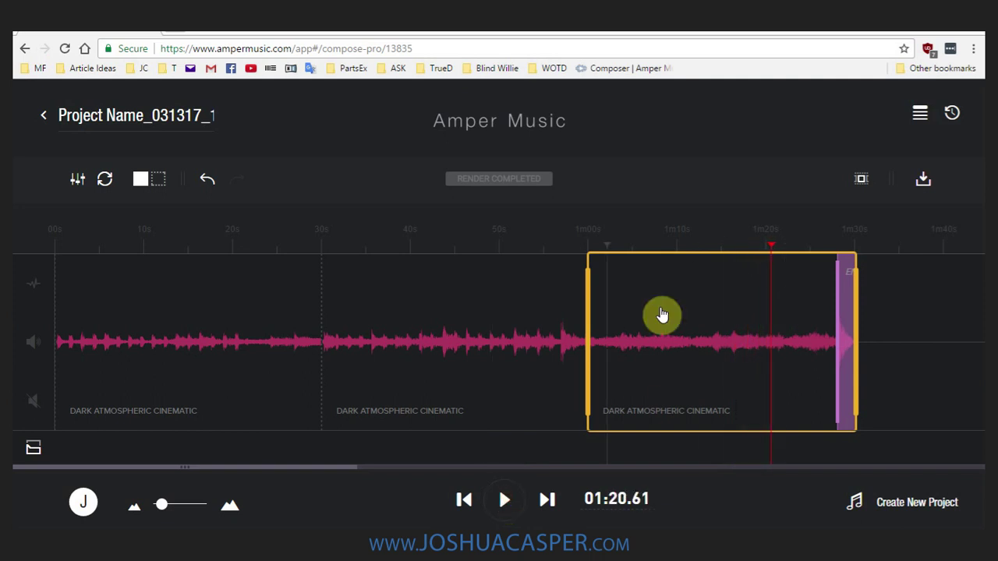
- Review the instruments in the last region's custom band and close the editor without saving
left_click(75, 180)
left_click(148, 223)
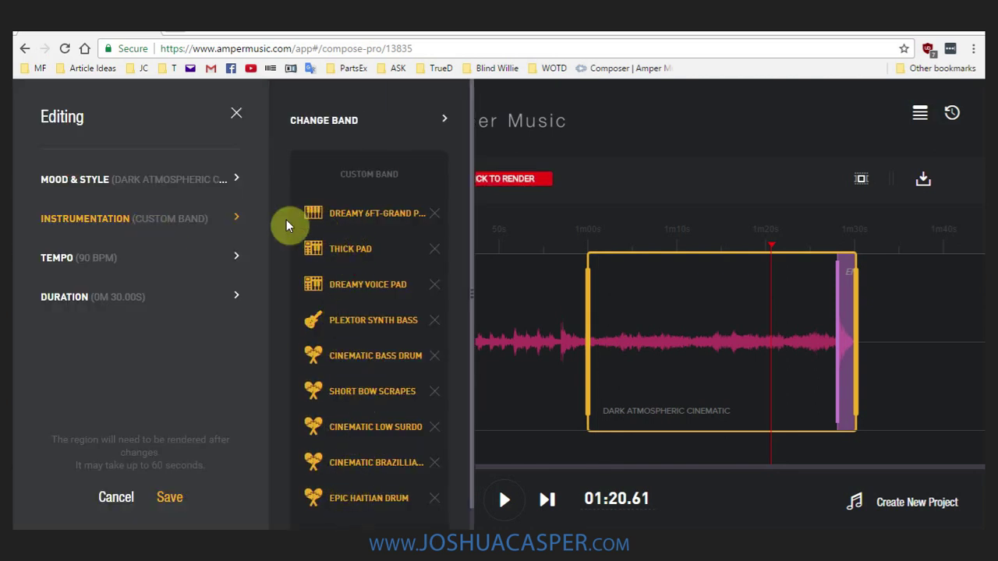
left_click(119, 499)
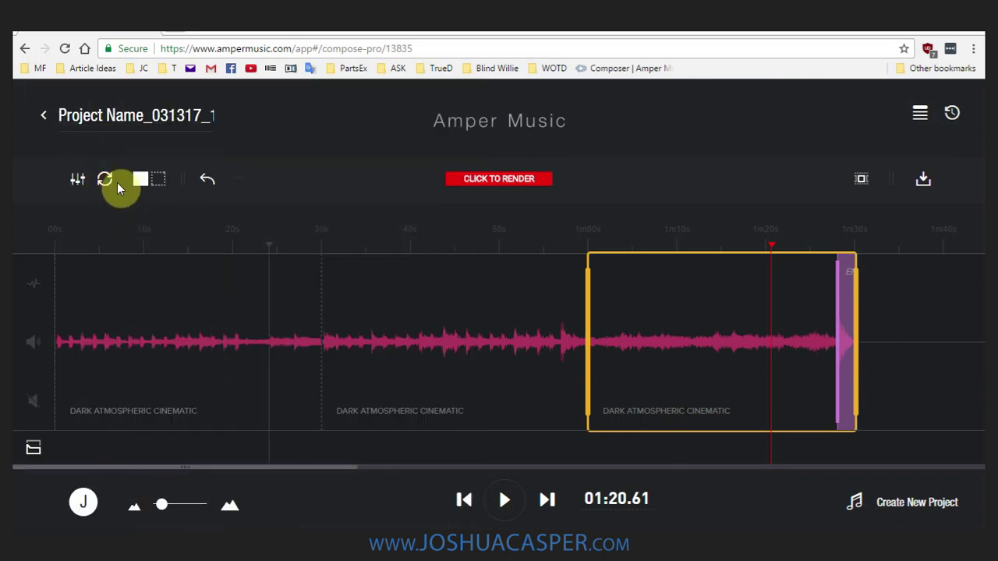
- Turn on matching for the last region, render the track, and view the Match options without saving any
left_click(154, 183)
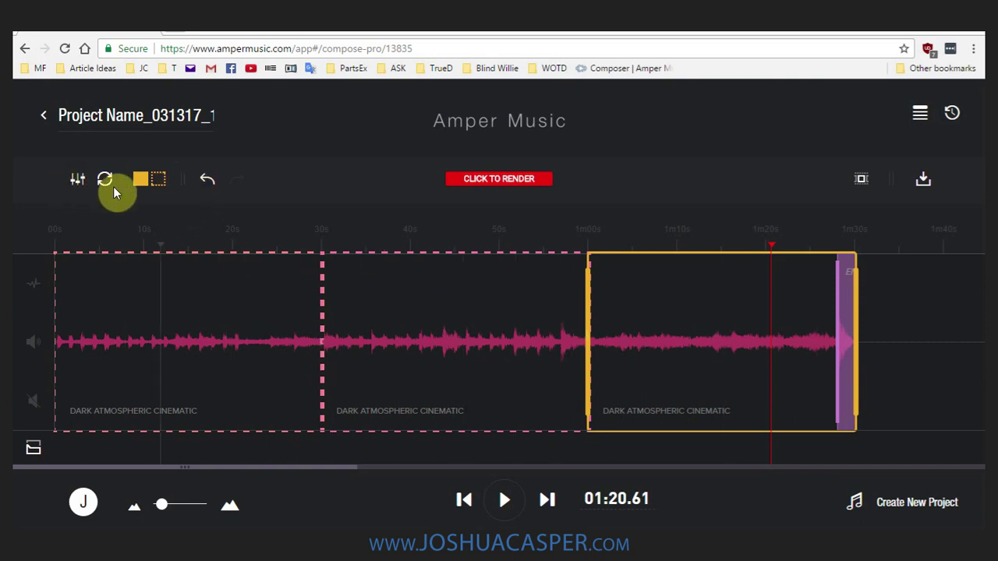
left_click(481, 180)
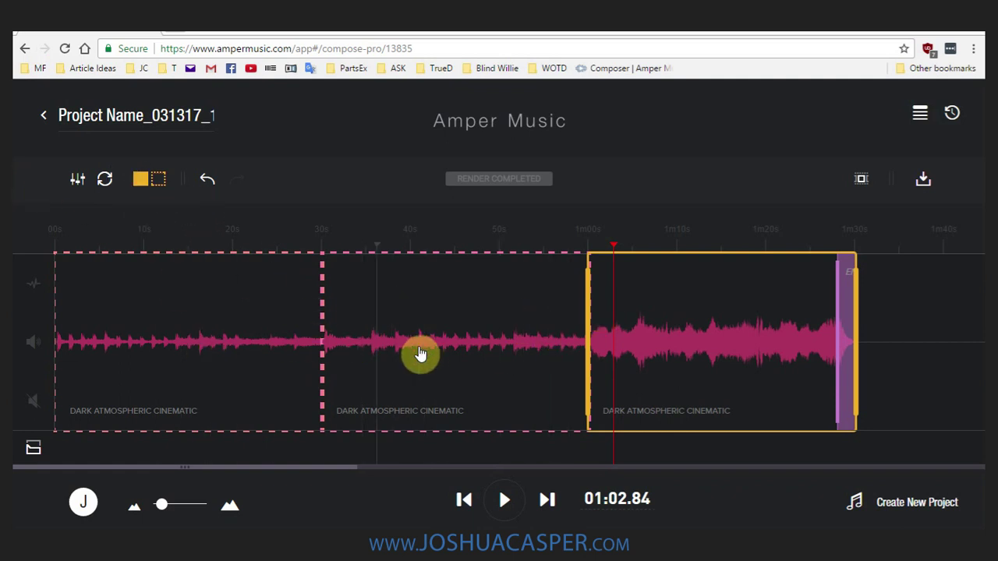
left_click(93, 183)
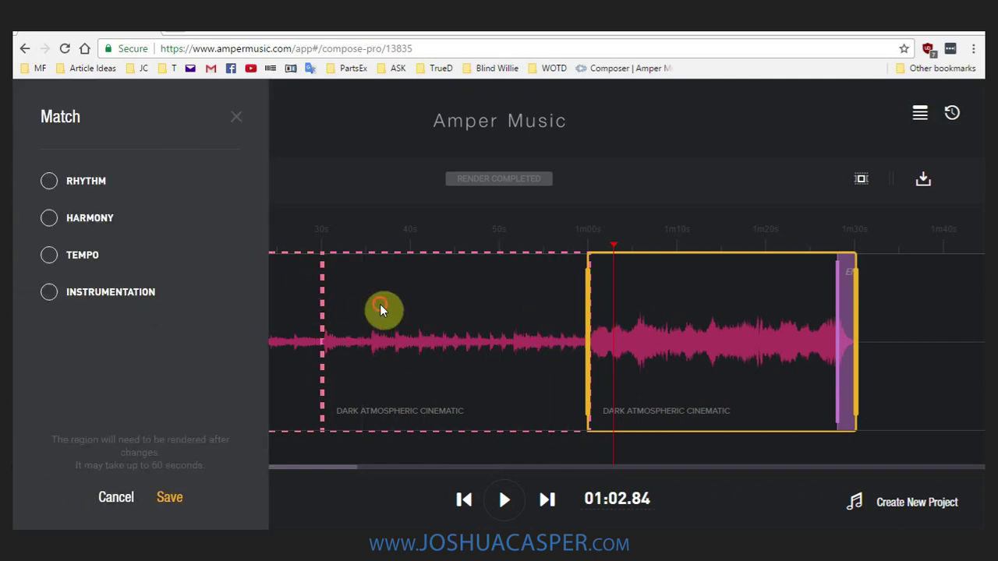
left_click(380, 309)
- Play the rendered track from about 00:07, 00:32 and 00:59 to compare the three regions, and pause playback
left_click(118, 241)
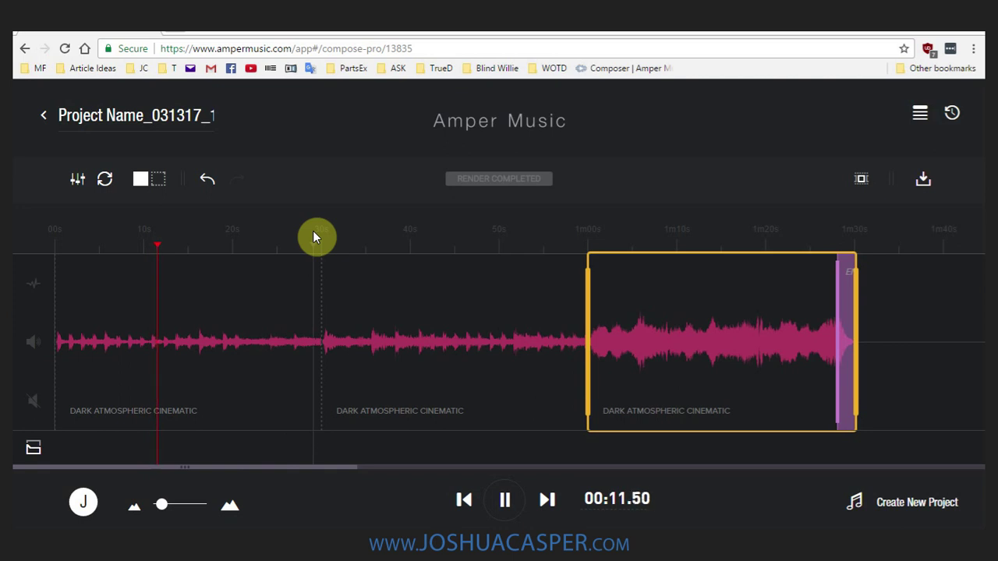
left_click(341, 234)
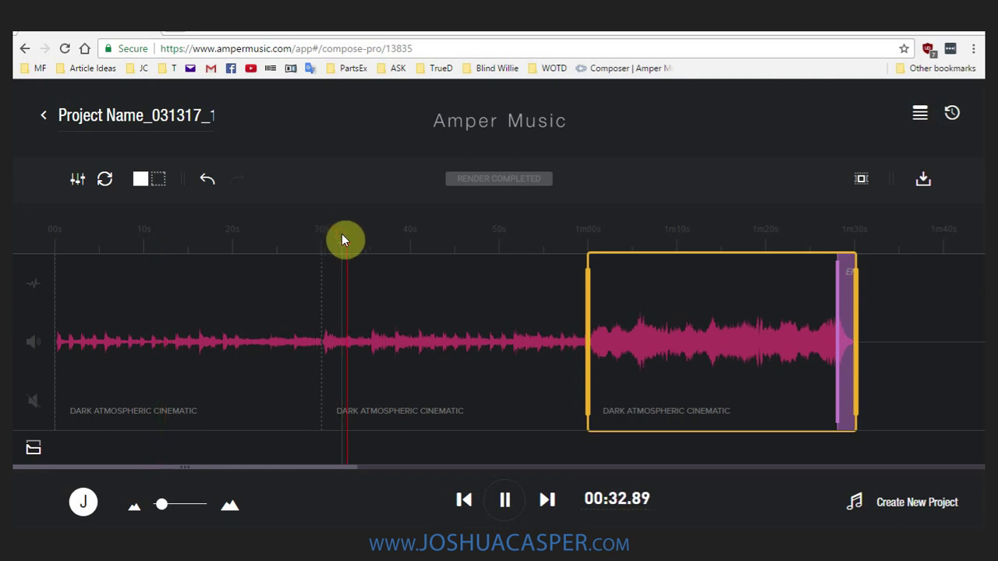
left_click(580, 236)
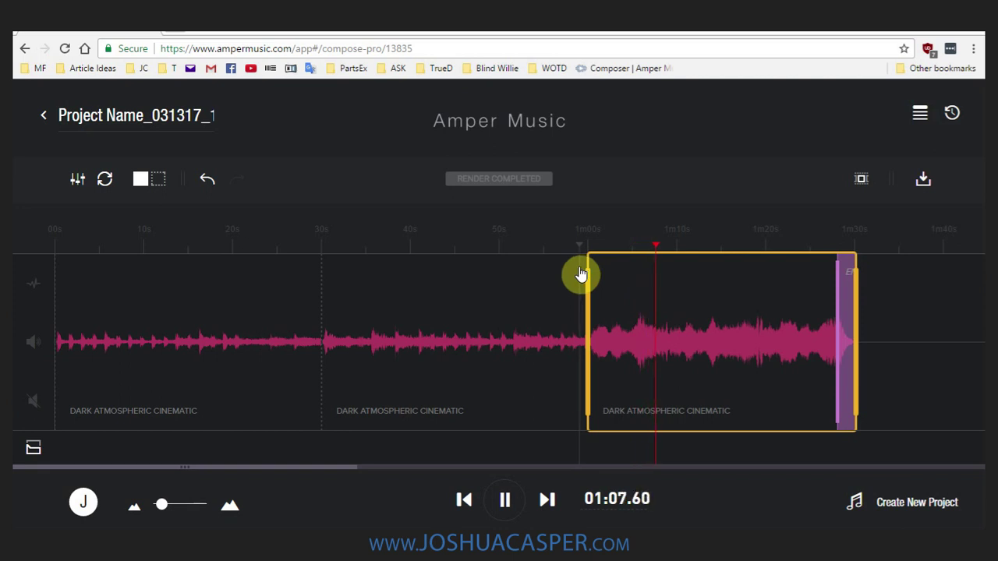
key("space")
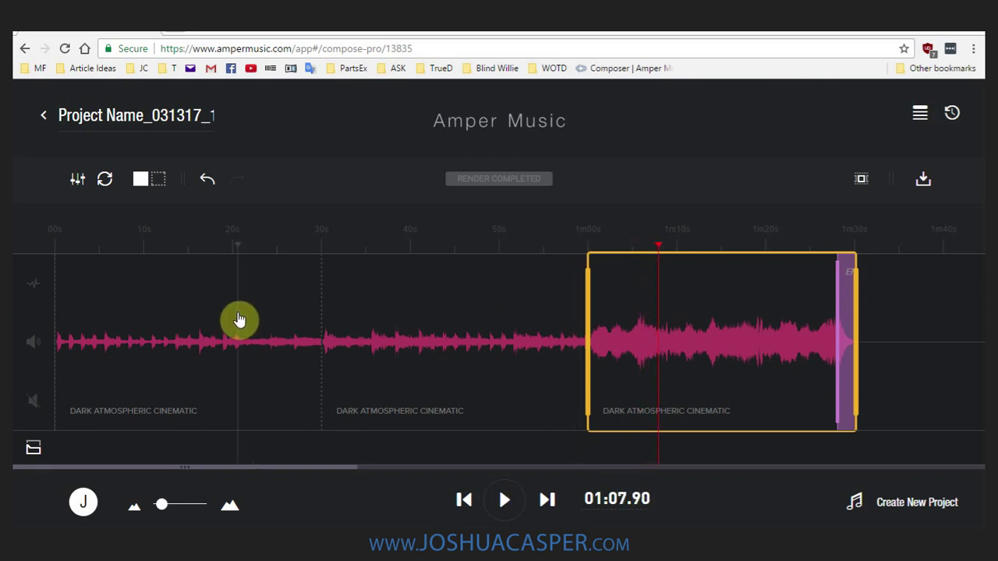
- Undo the last change to the track and redo it
left_click(209, 182)
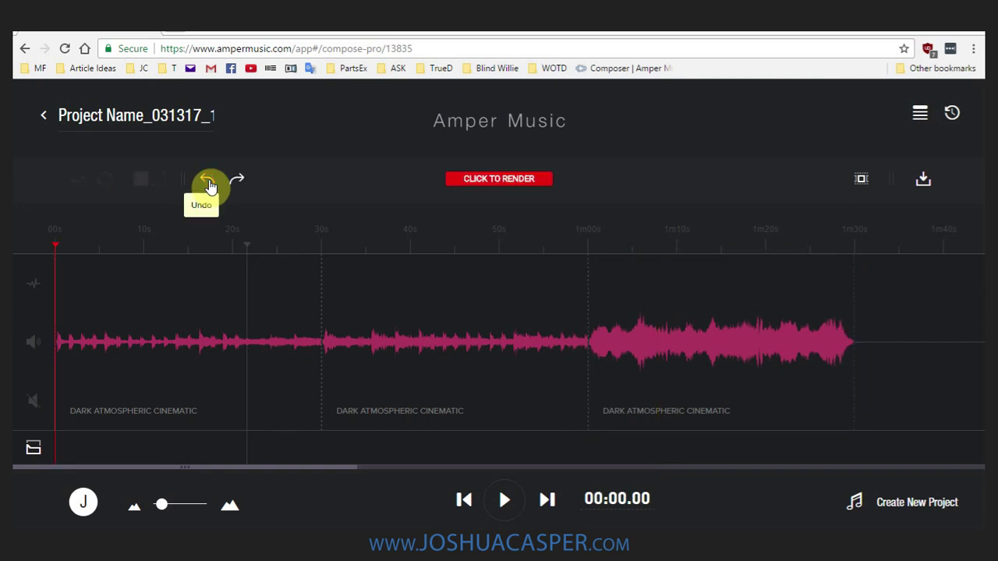
left_click(238, 180)
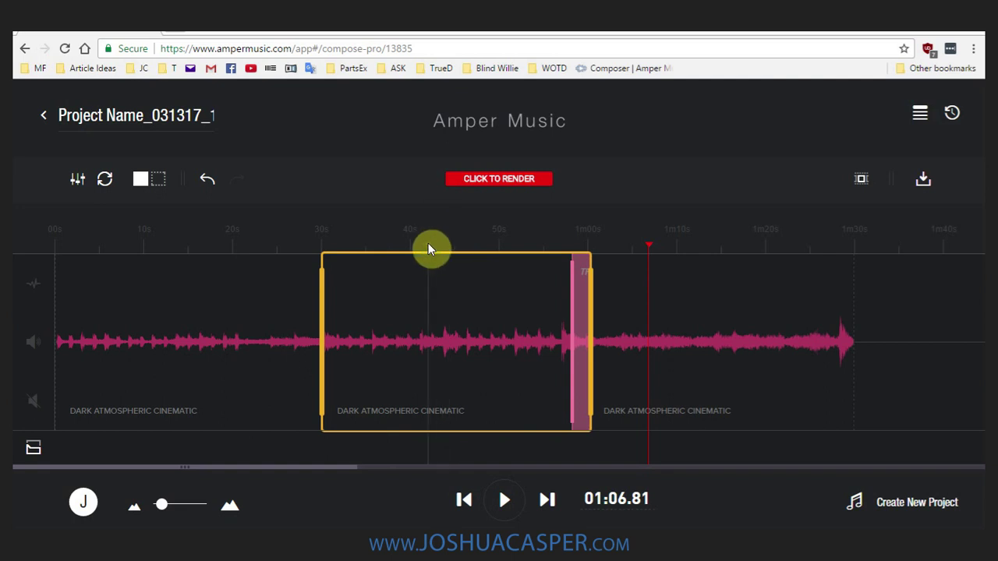
- View the format choices for downloading the music and cancel without downloading
left_click(924, 182)
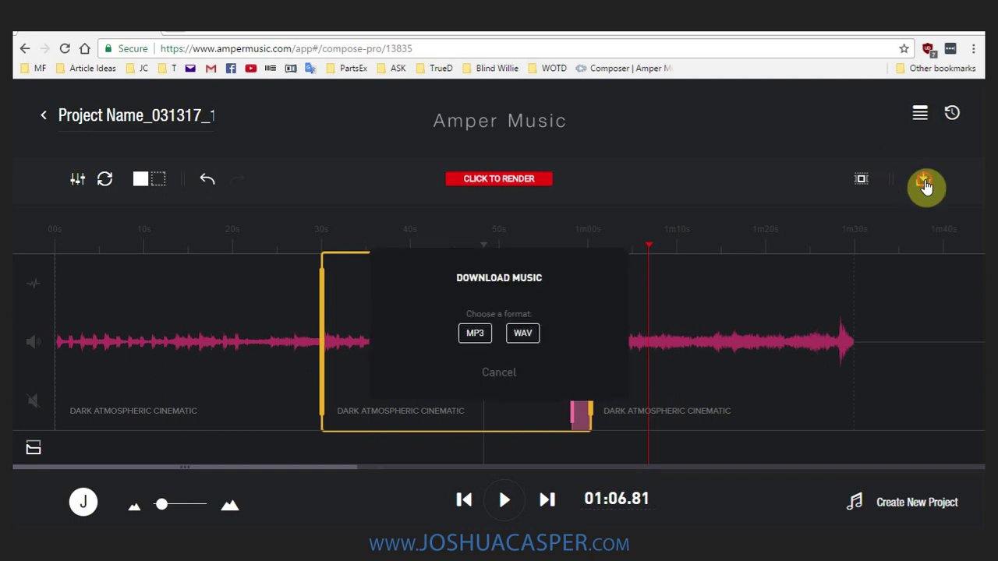
left_click(501, 378)
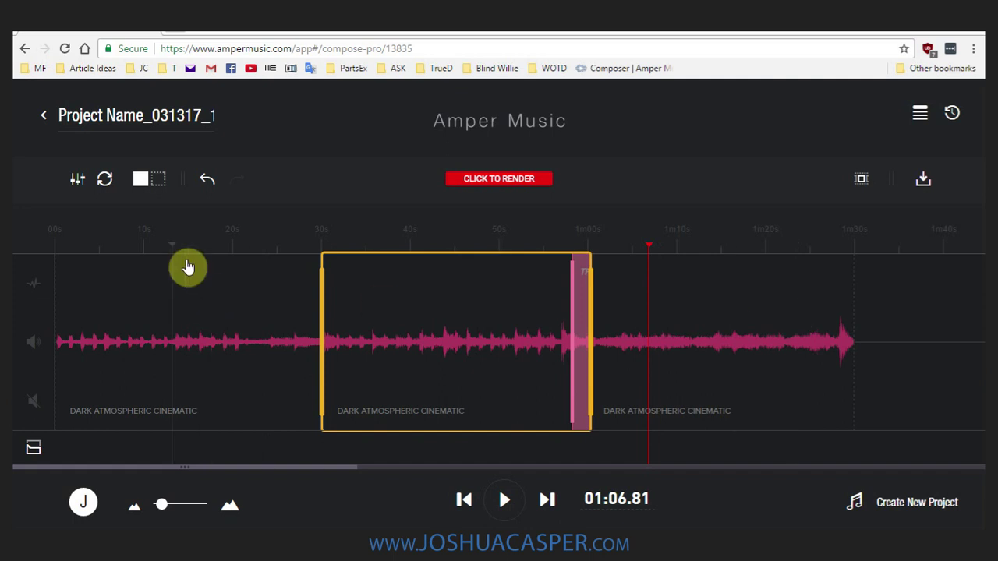